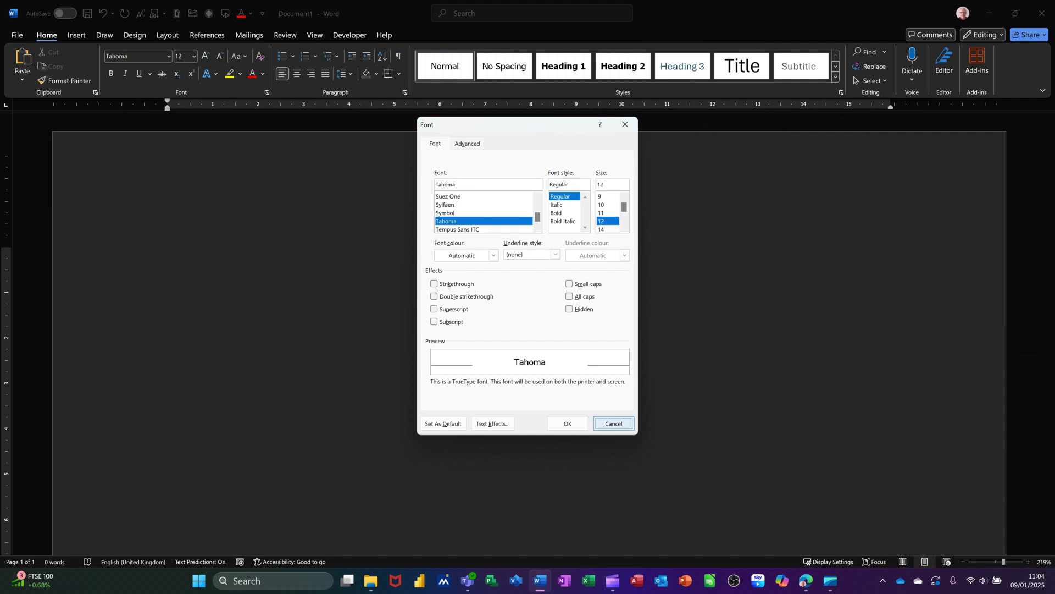
# Step: Cancel the Font dialog, leaving the blank page in Tahoma 12
pyautogui.click(613, 424)
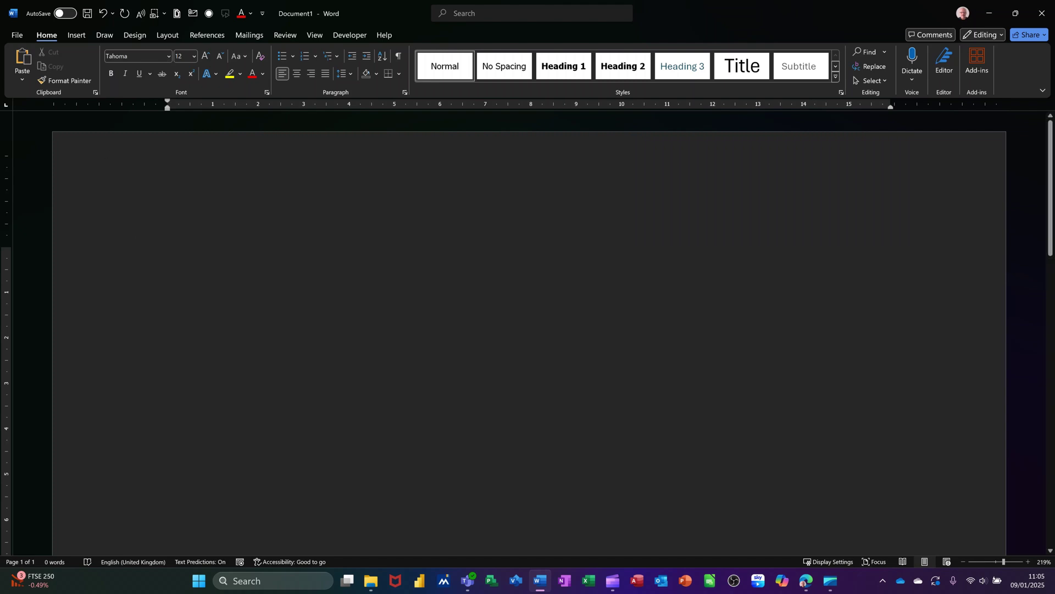
# Step: Open Customise the Ribbon in Word Options from the ribbon's context menu and reposition the window
pyautogui.rightClick(255, 38)
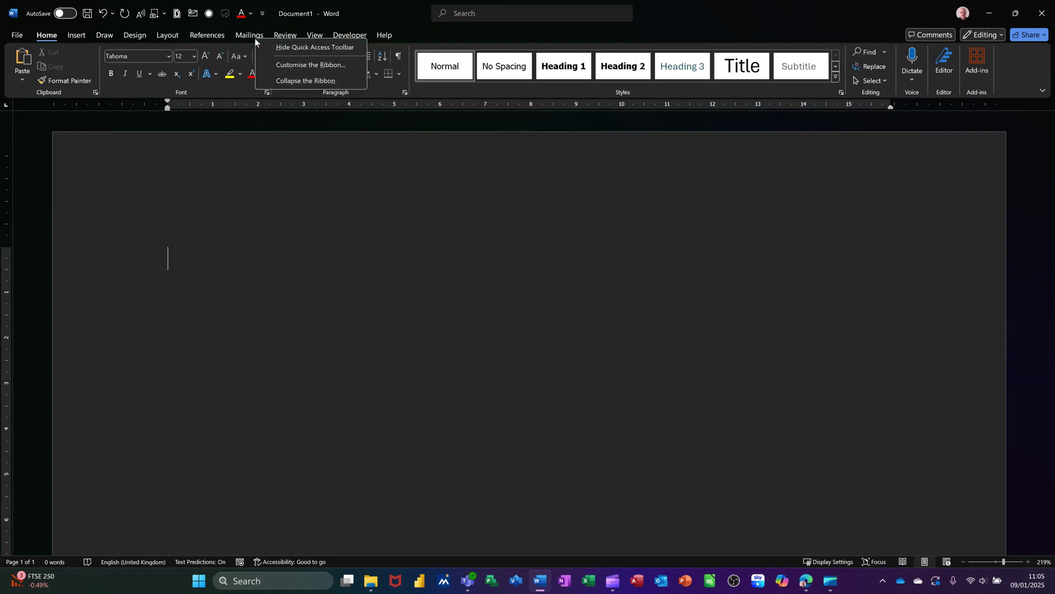
pyautogui.click(287, 64)
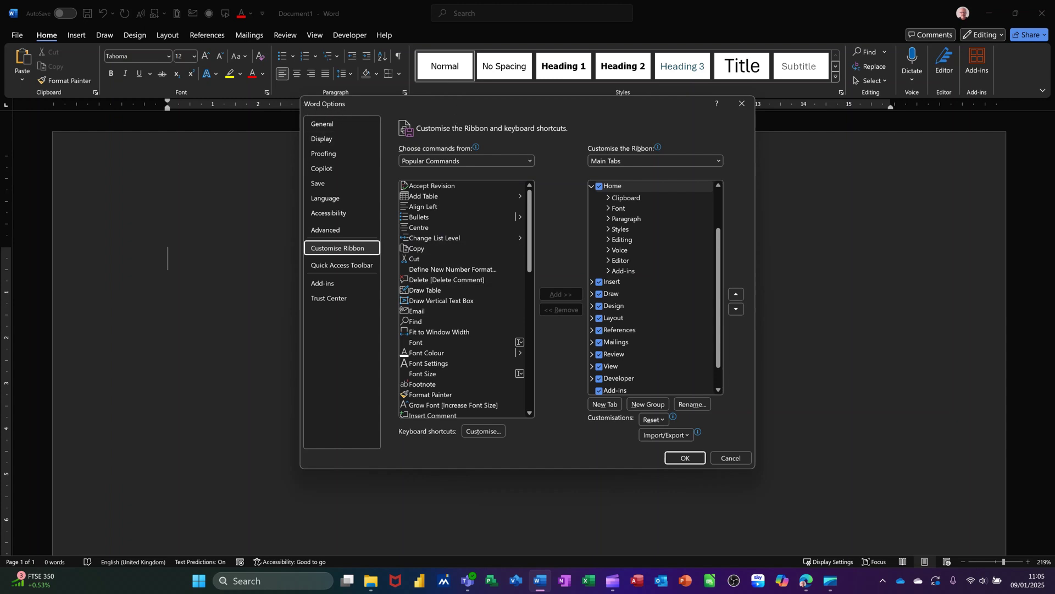
pyautogui.moveTo(462, 103); pyautogui.dragTo(403, 125)
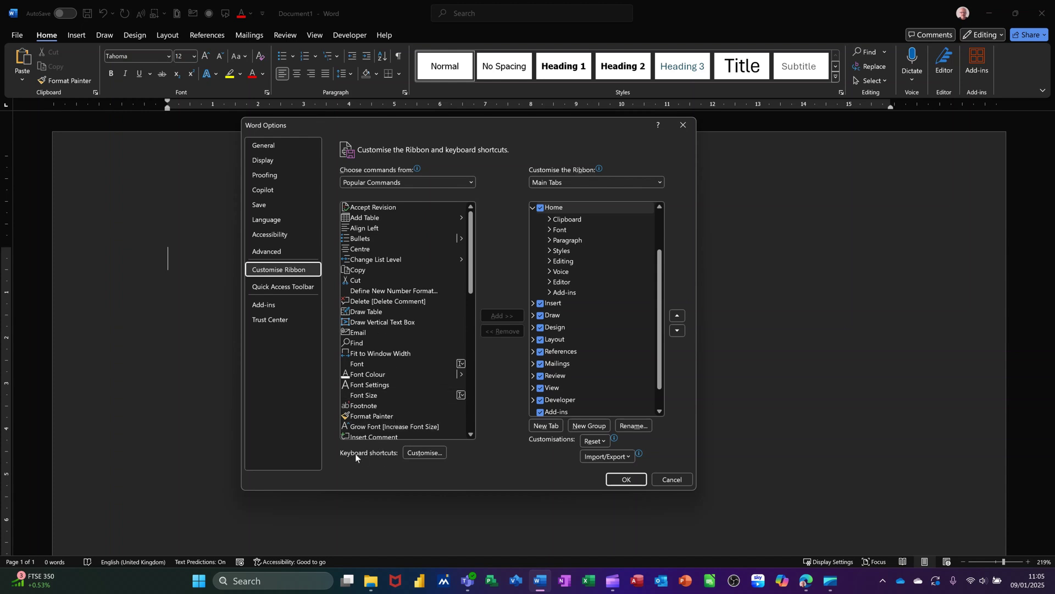
# Step: Select InsertChart under Insert Tab in Customise Keyboard and try F11, which NextField already uses
pyautogui.click(423, 453)
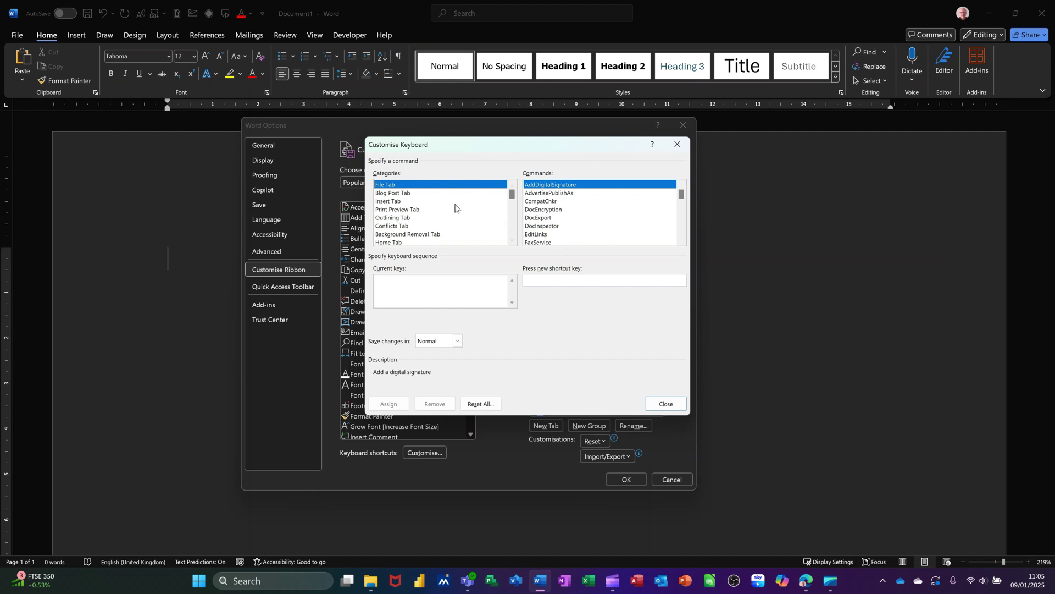
pyautogui.click(396, 201)
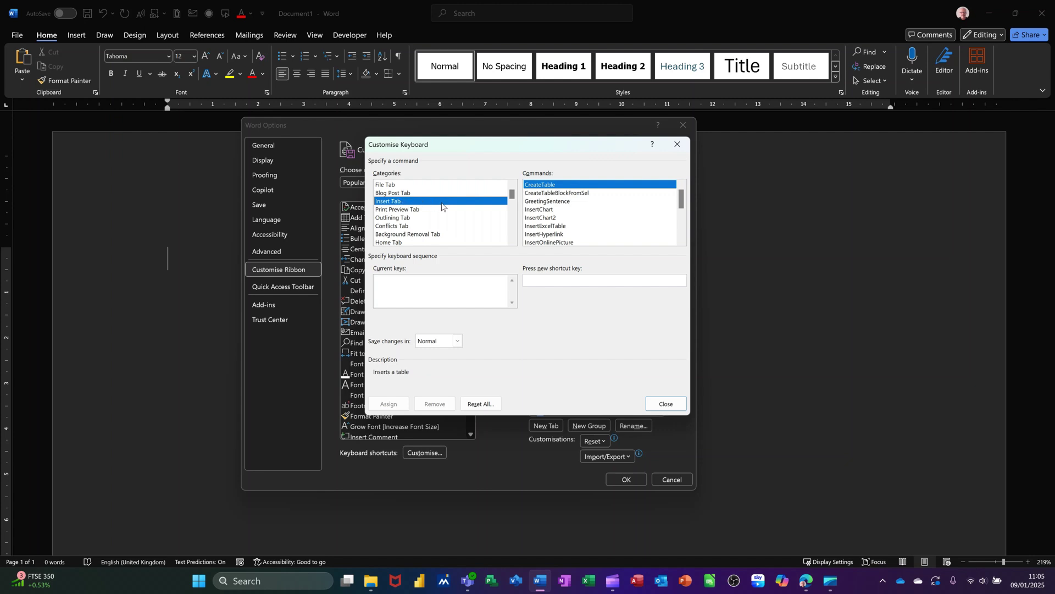
pyautogui.click(540, 211)
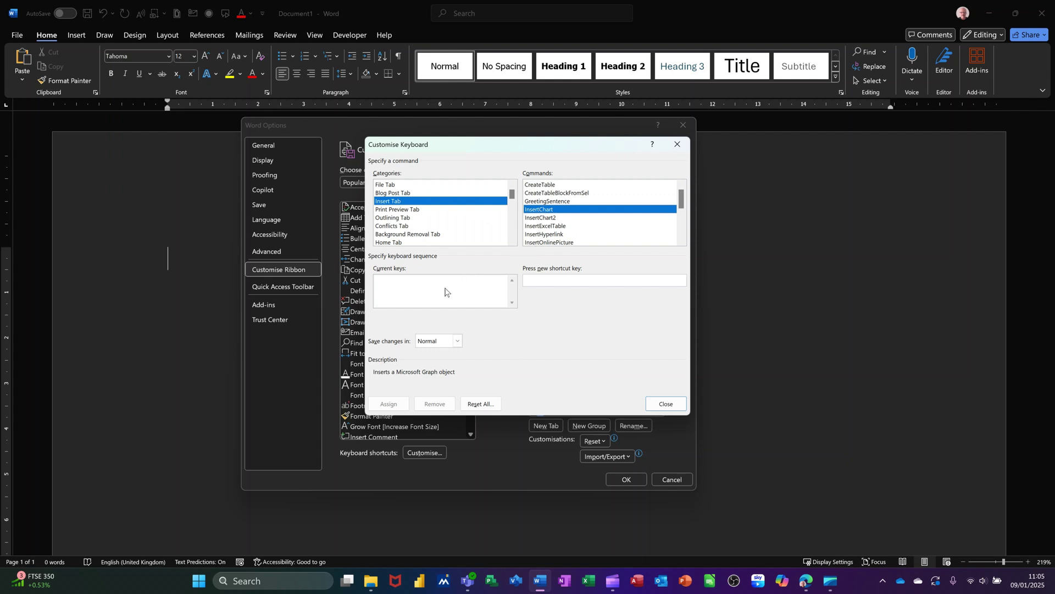
pyautogui.click(532, 282)
pyautogui.press('F11')
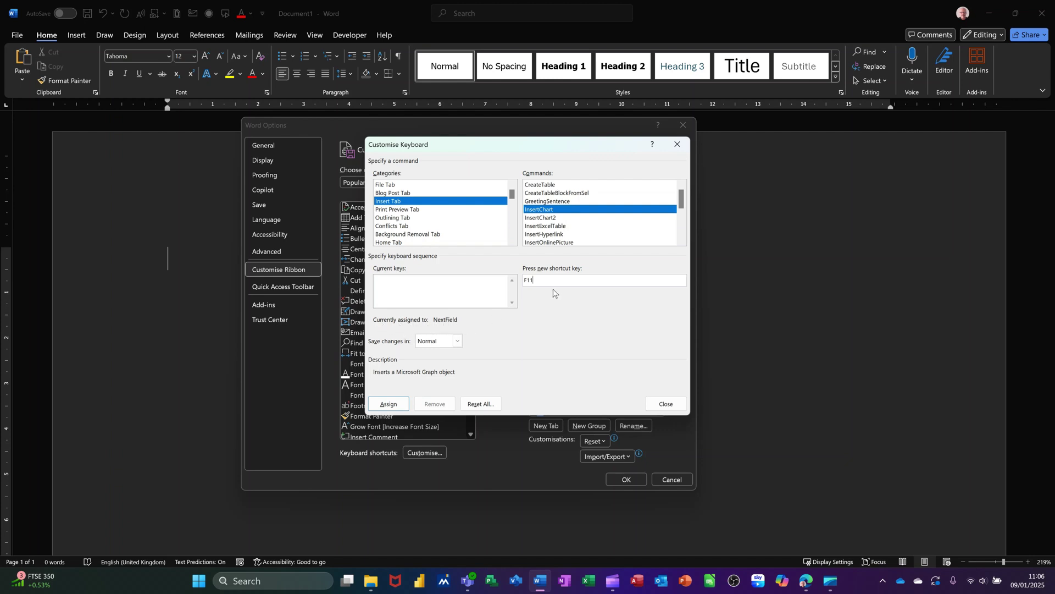
# Step: Discard the taken F11 and Alt+F11 proposals and assign Alt+C to InsertChart
pyautogui.moveTo(539, 281); pyautogui.dragTo(522, 281)
pyautogui.press('Delete')
pyautogui.moveTo(562, 280); pyautogui.dragTo(523, 279)
pyautogui.press('F11')
pyautogui.press('BackSpace')
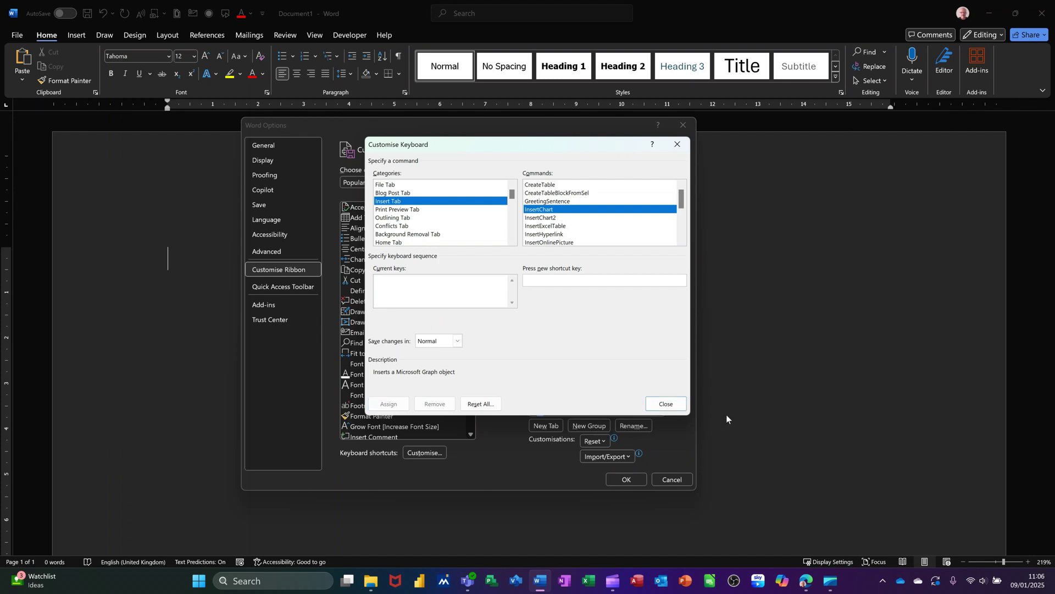
pyautogui.hotkey('alt', 'F11')
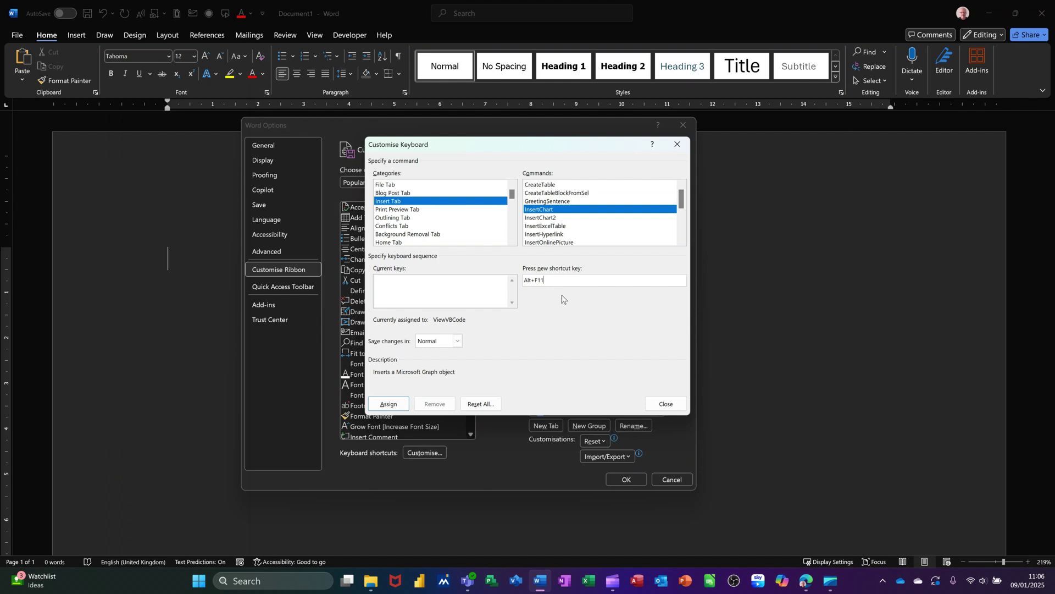
pyautogui.press('BackSpace')
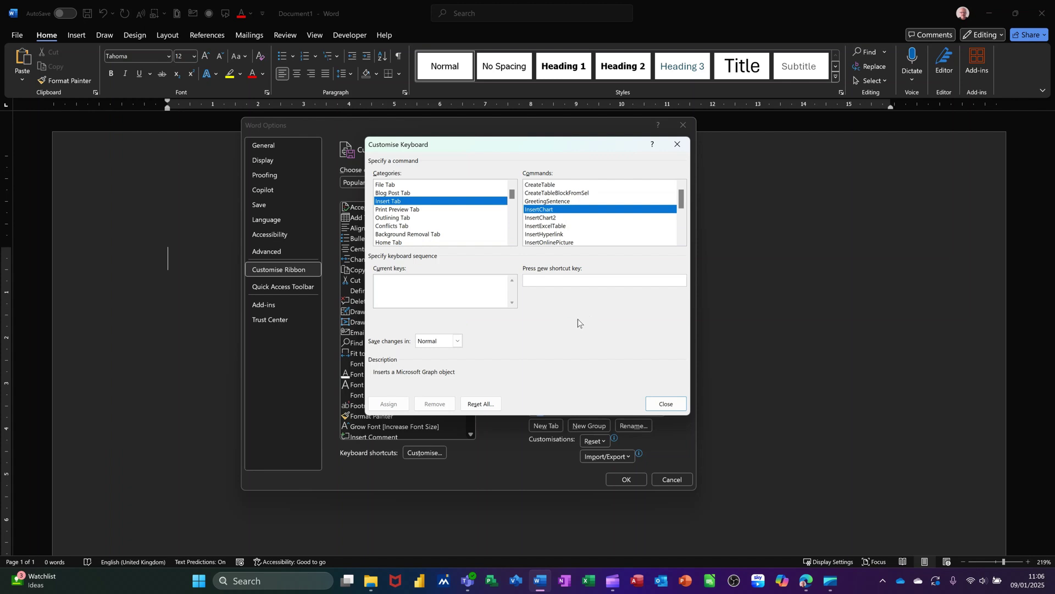
pyautogui.hotkey('alt', 'c')
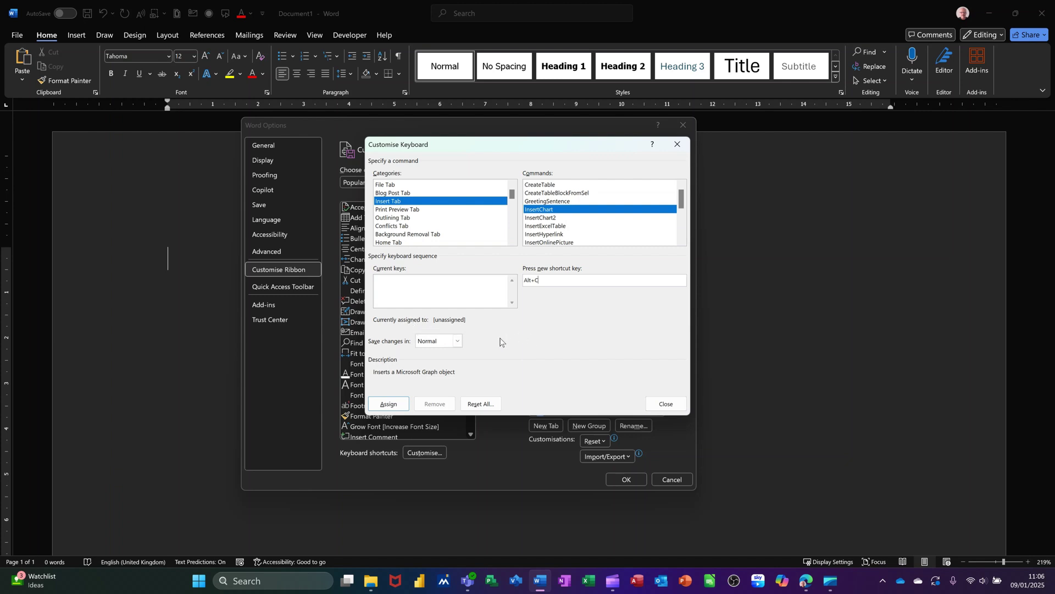
pyautogui.click(387, 405)
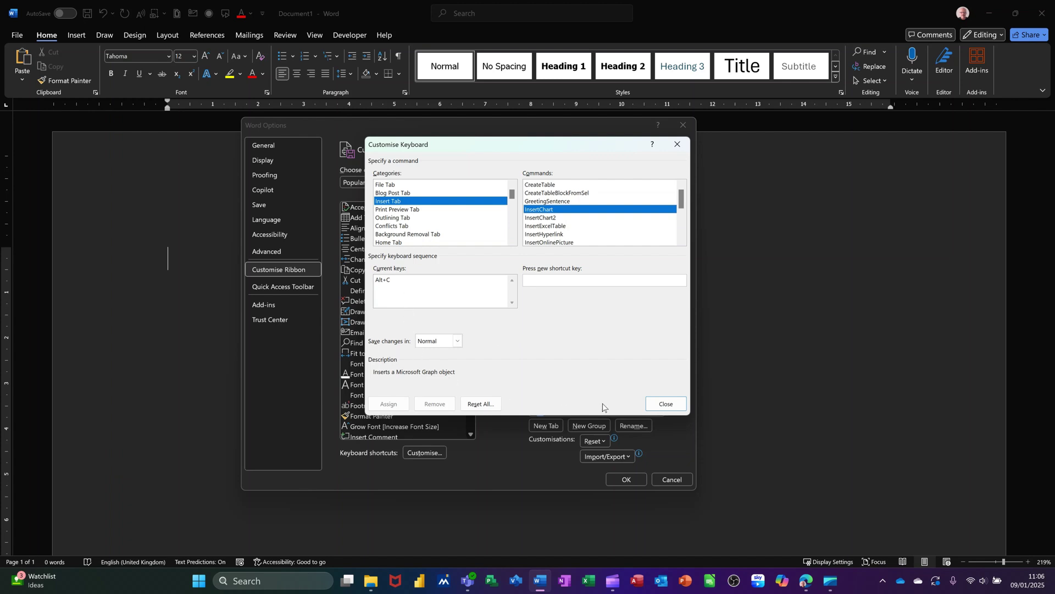
# Step: Close the dialogs and test the chart shortcut, which opens Insert Chart, then cancel it
pyautogui.click(663, 405)
pyautogui.click(626, 480)
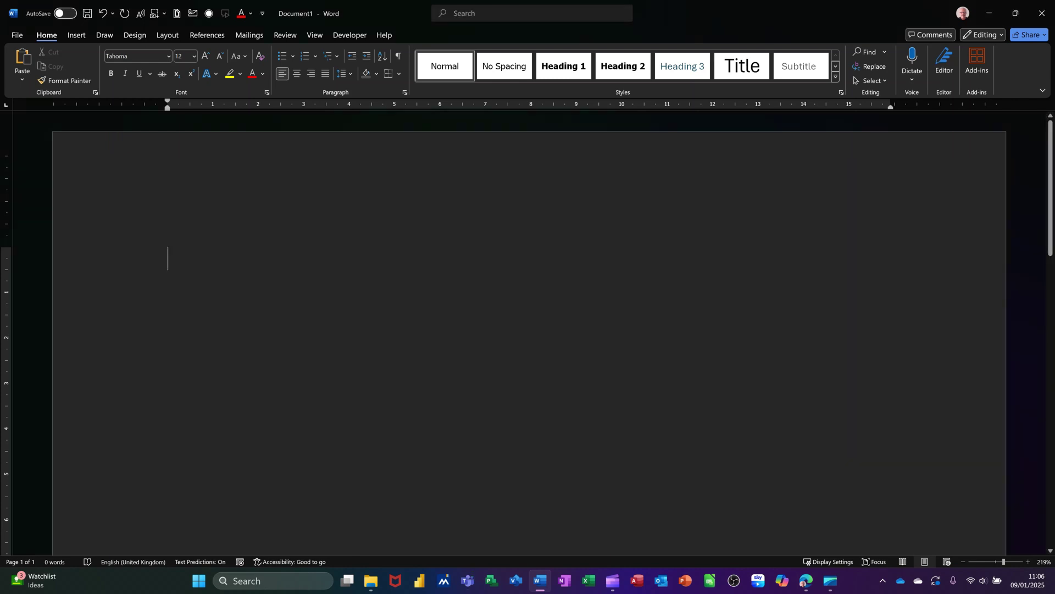
pyautogui.hotkey('ctrl', 'alt', 'c')
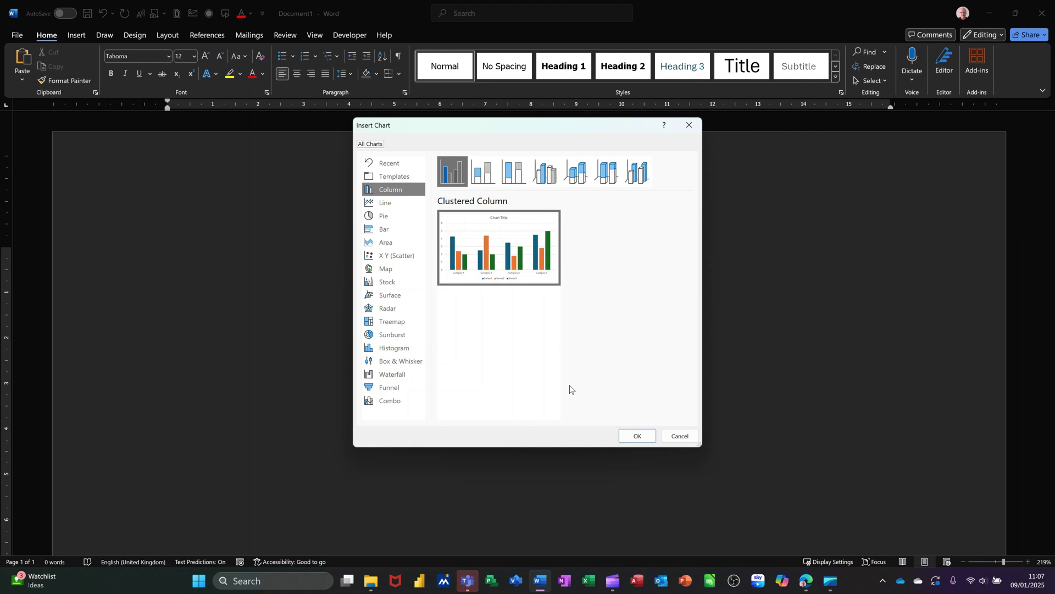
pyautogui.click(676, 438)
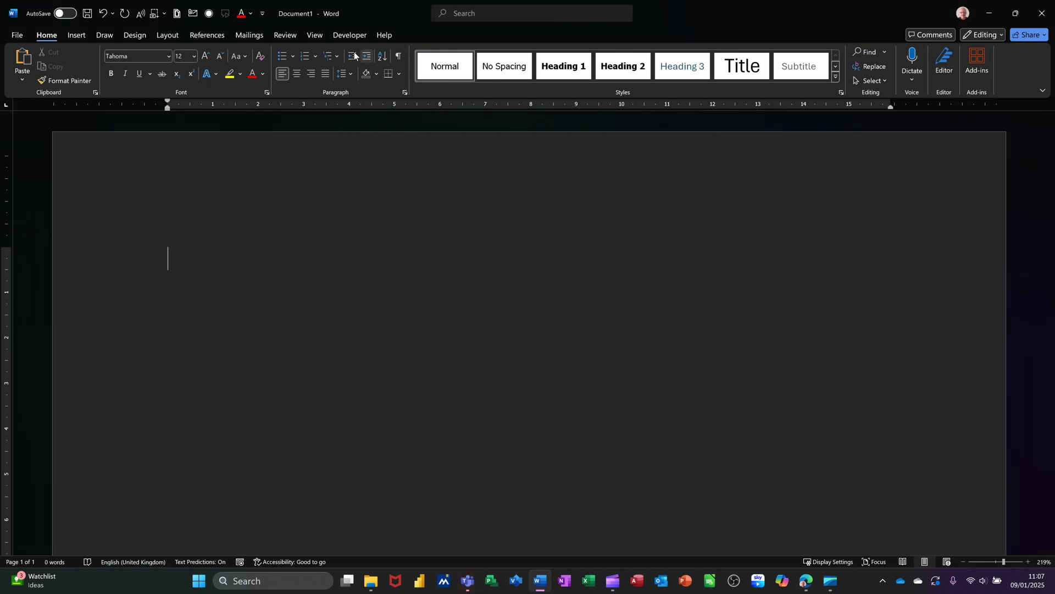
# Step: Reopen Customise Keyboard via File > Options > Customise Ribbon and list the Home Tab commands
pyautogui.click(15, 36)
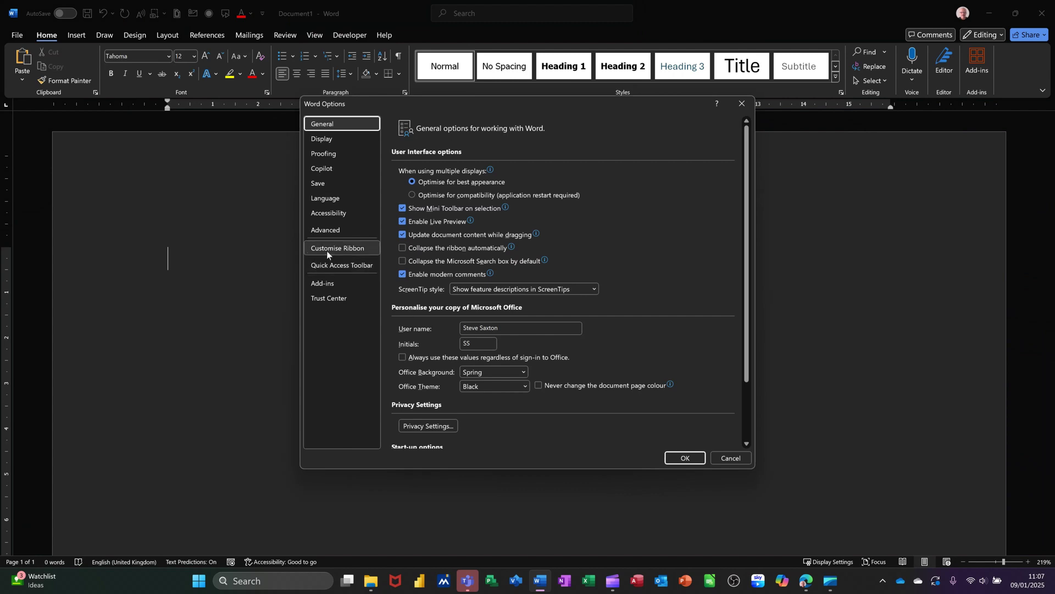
pyautogui.click(328, 250)
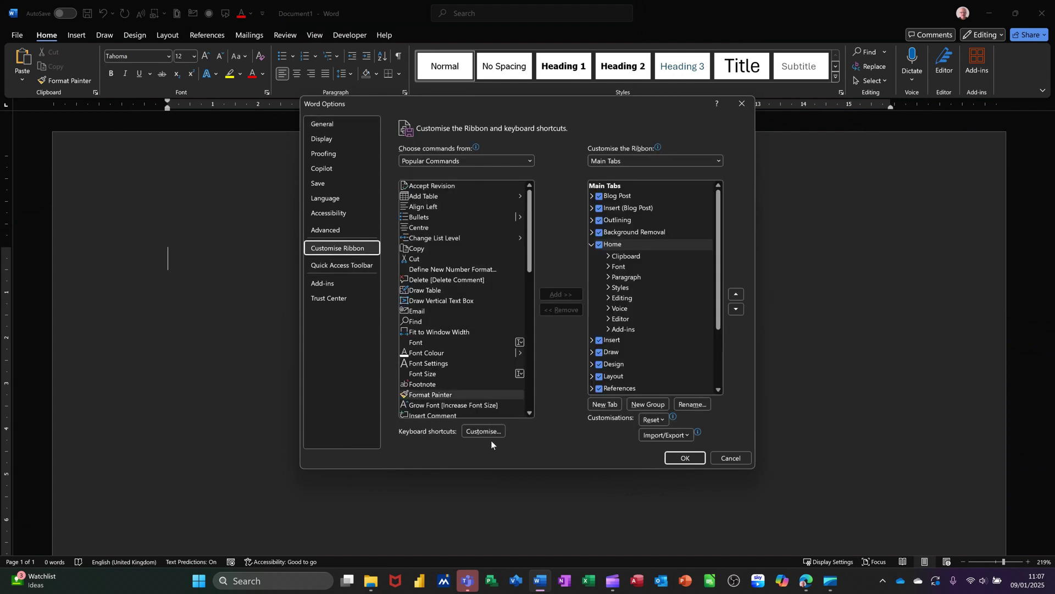
pyautogui.click(484, 432)
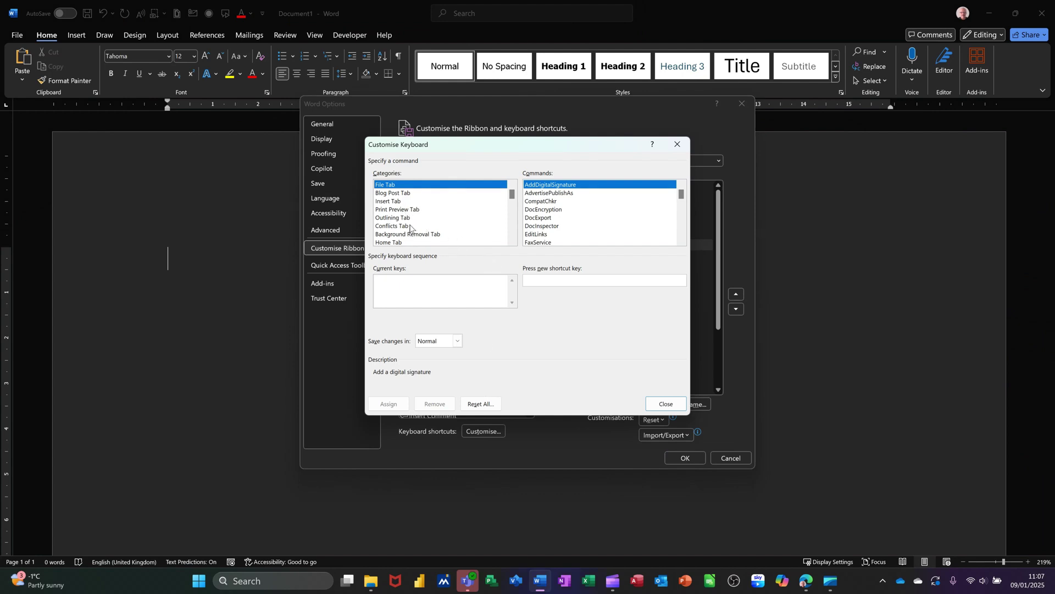
pyautogui.click(389, 201)
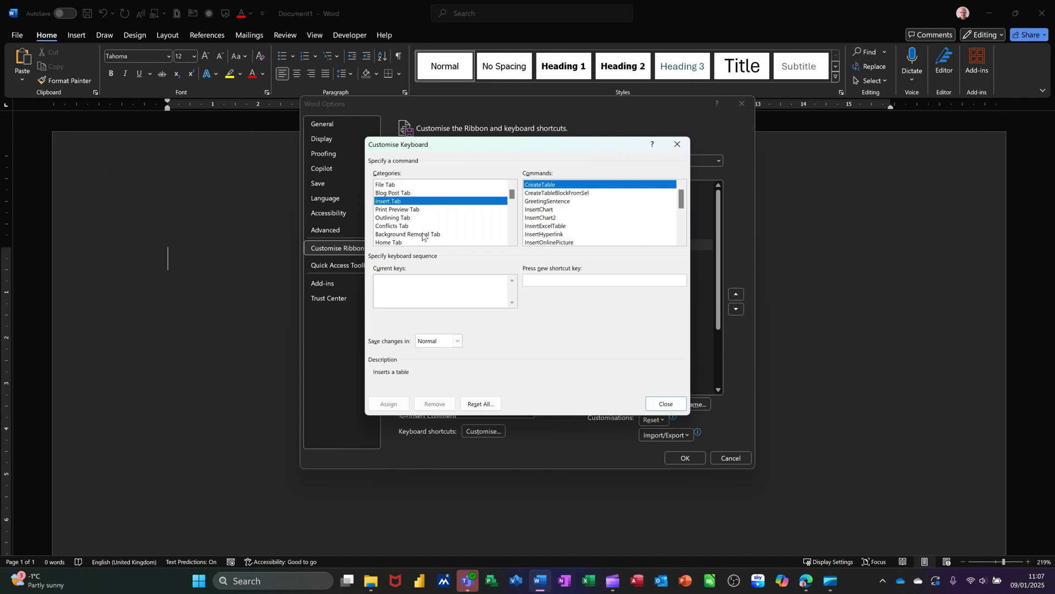
pyautogui.click(394, 242)
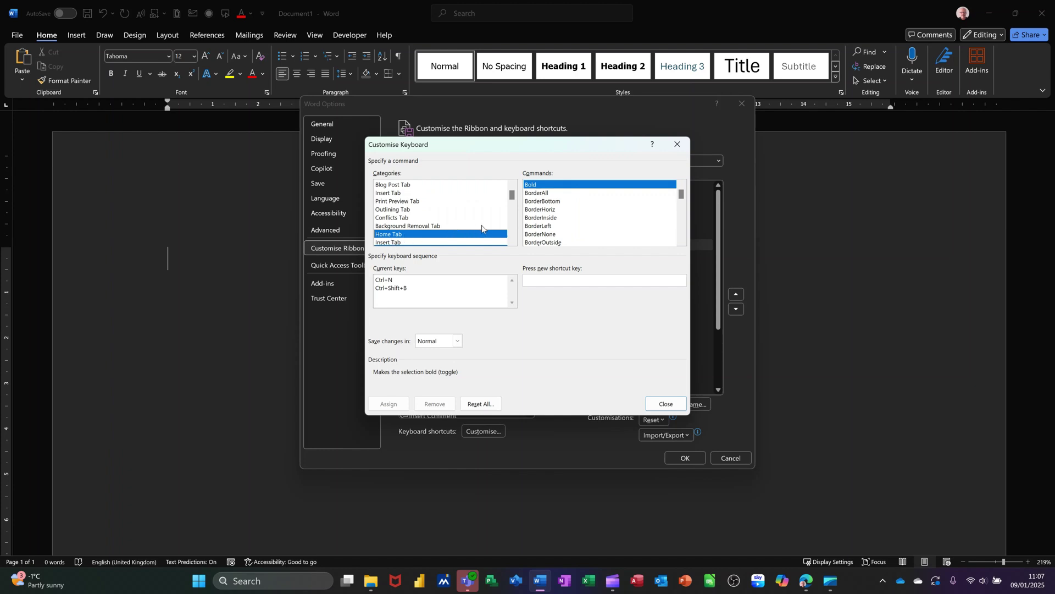
# Step: Select the BorderAll command in the Home Tab list and assign it Alt+B
pyautogui.click(547, 194)
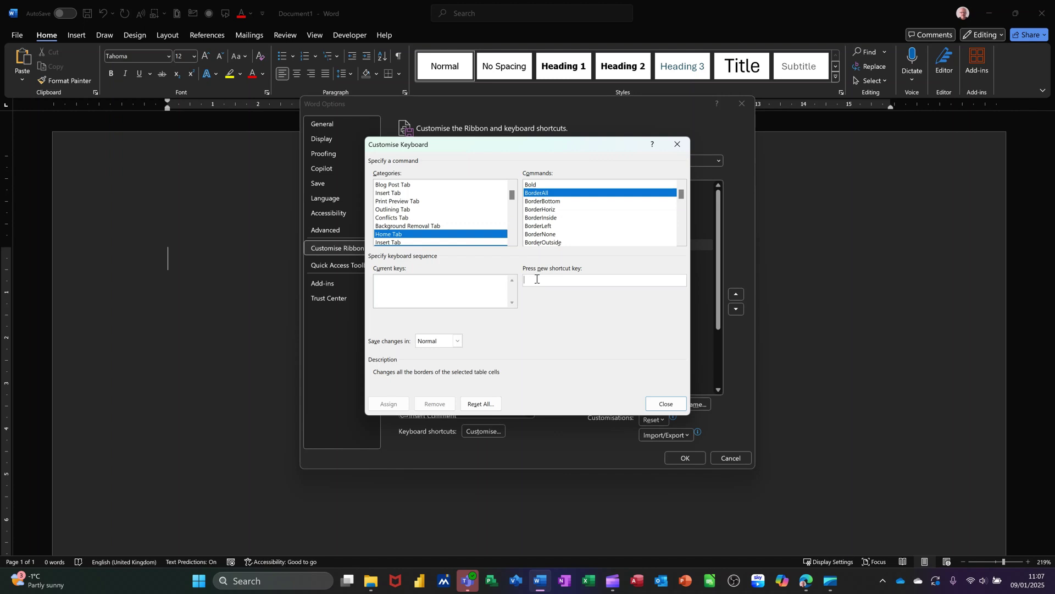
pyautogui.hotkey('alt', 'b')
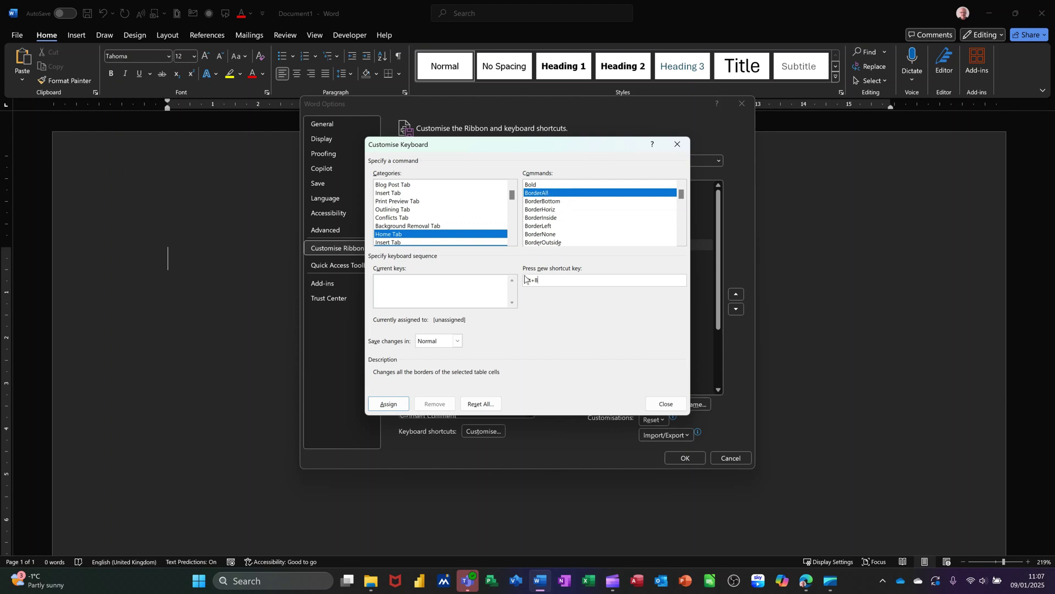
pyautogui.click(394, 405)
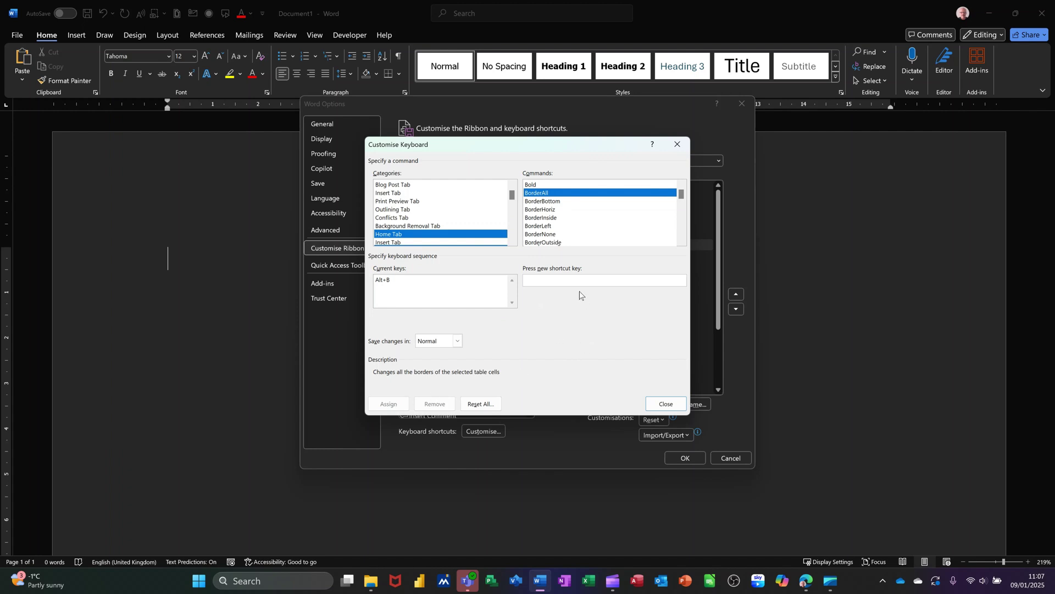
# Step: Browse the Insert Tab and Layout Tab commands and select AlignRight, which has no shortcut
pyautogui.scroll(-4, 602, 223)
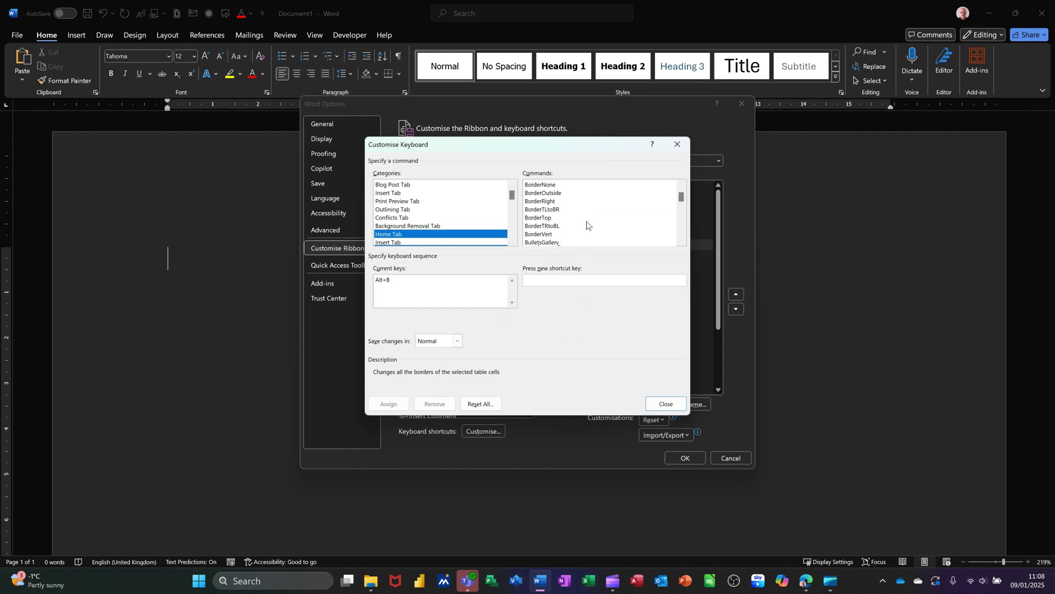
pyautogui.scroll(-2, 555, 226)
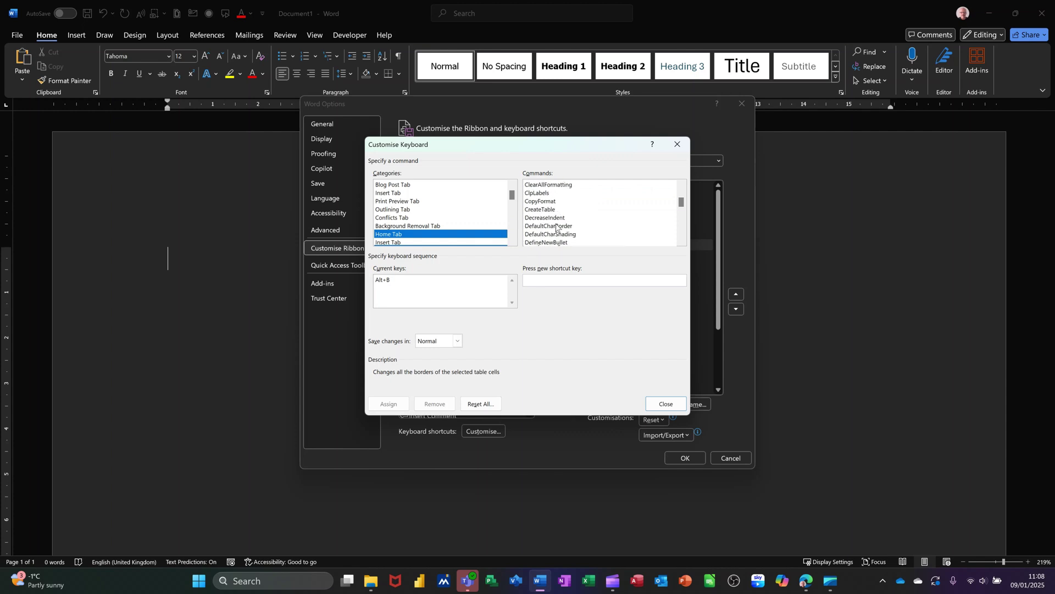
pyautogui.click(409, 243)
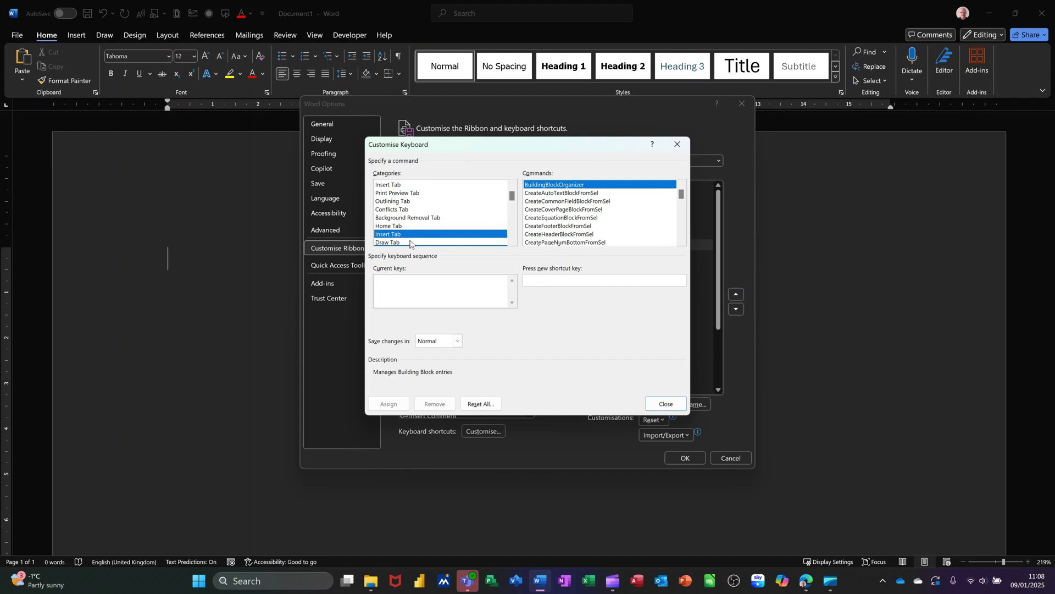
pyautogui.scroll(-1, 411, 227)
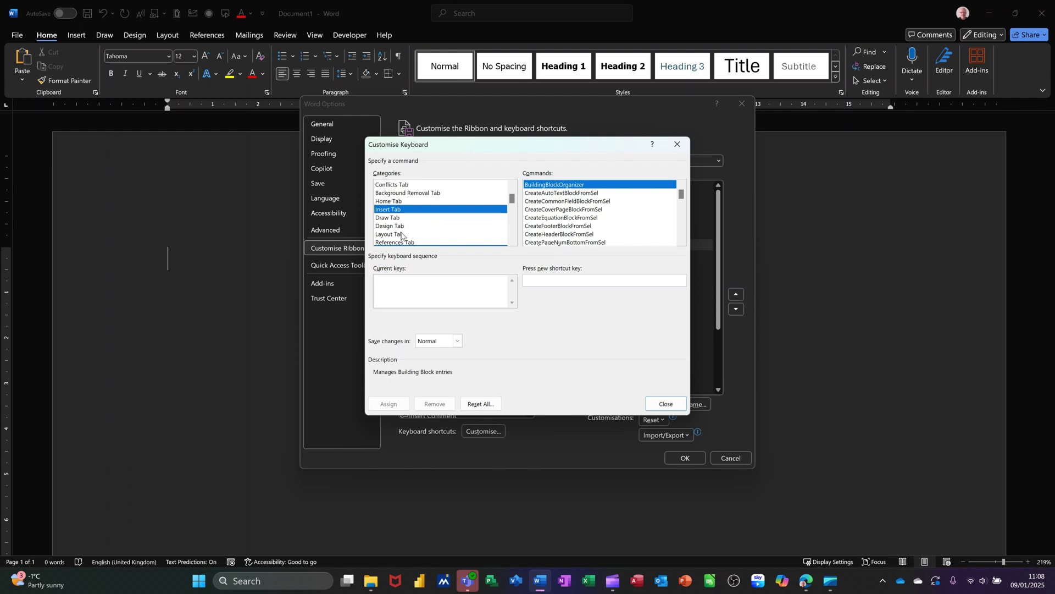
pyautogui.click(404, 234)
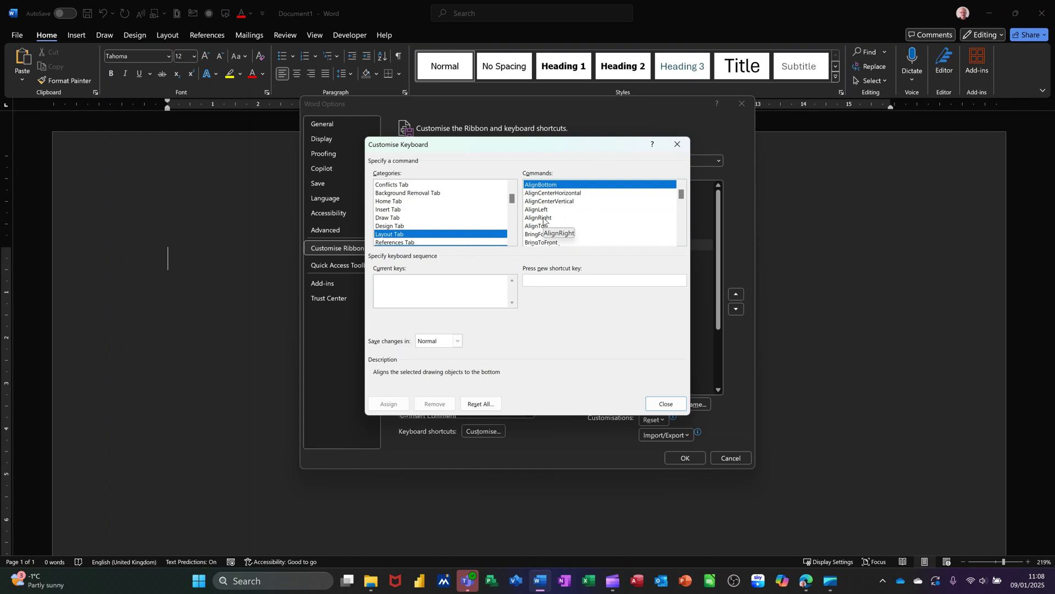
pyautogui.click(543, 219)
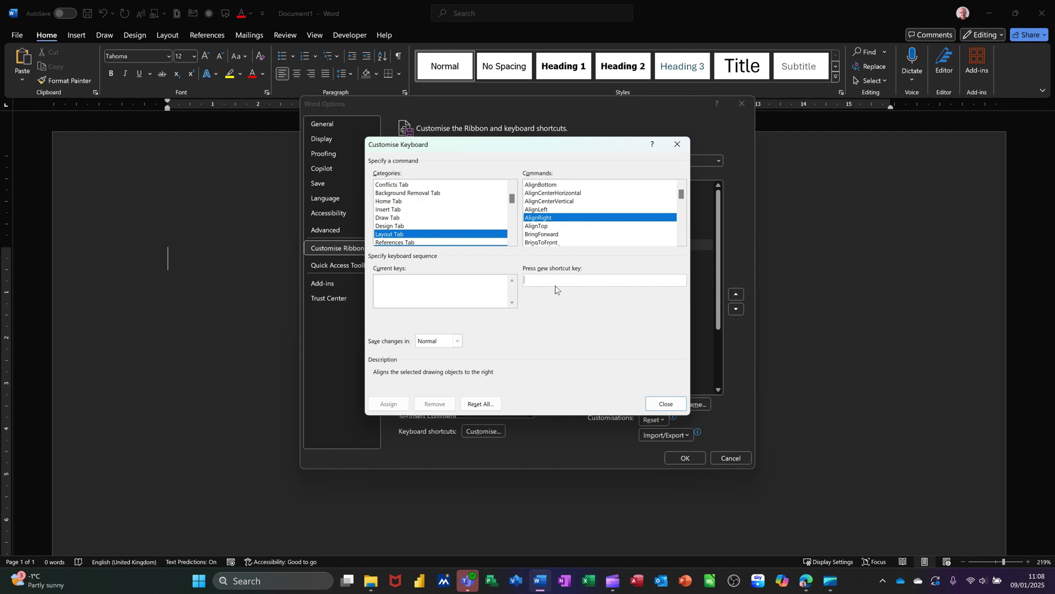
pyautogui.hotkey('ctrl', 'r')
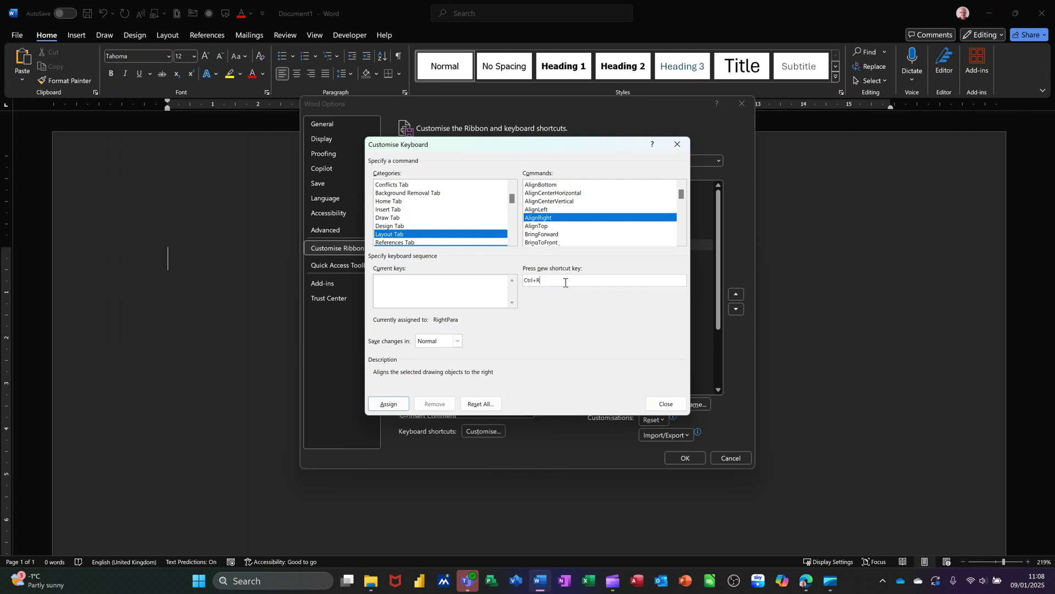
pyautogui.doubleClick(533, 282)
pyautogui.press('Delete')
pyautogui.press('BackSpace')
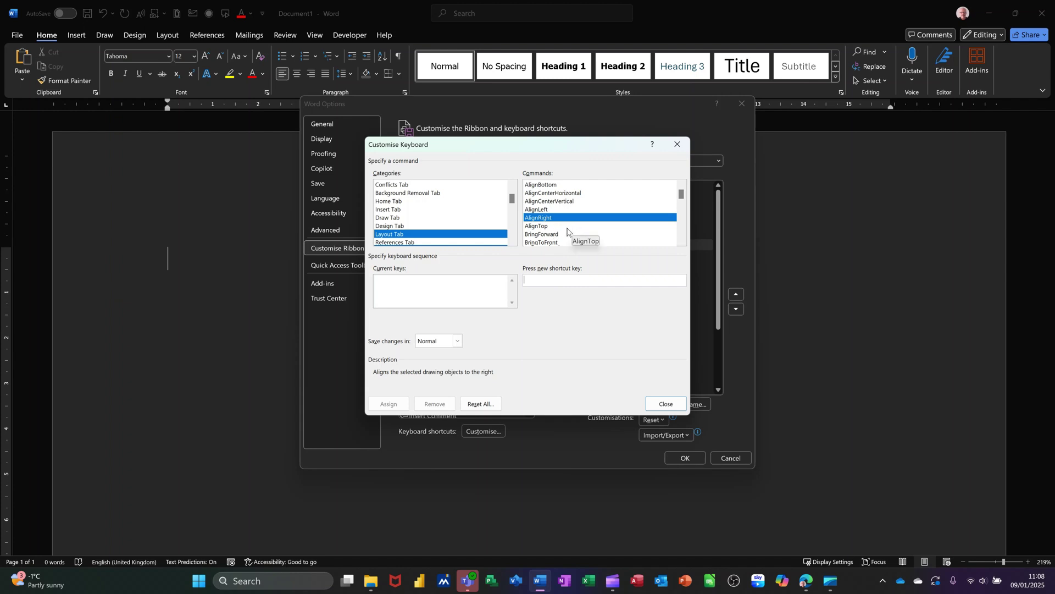
# Step: Show the Styles category and check the existing keys on Heading 2 and Heading 1
pyautogui.scroll(-4, 574, 230)
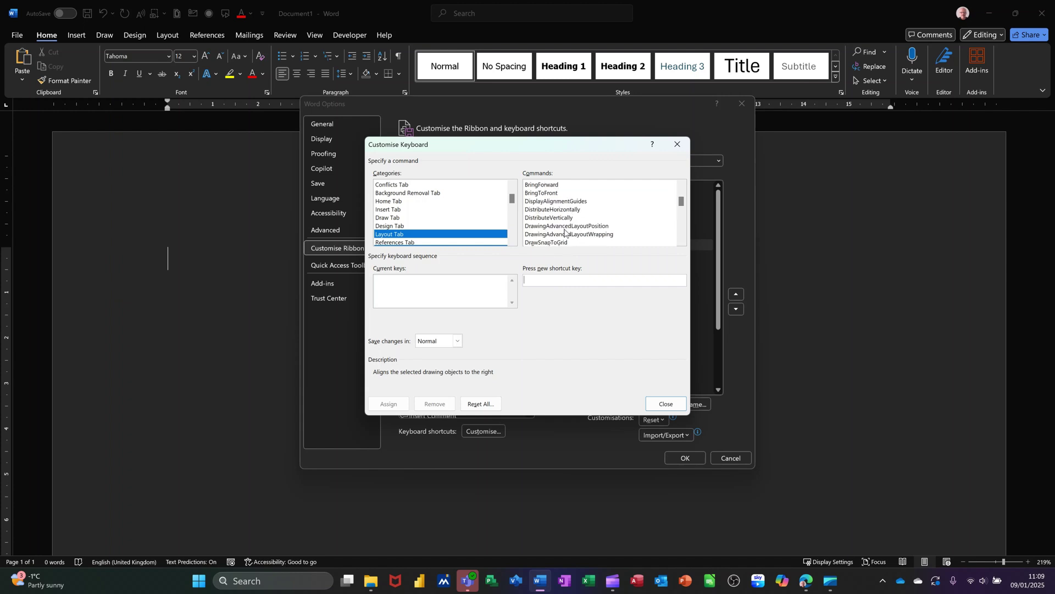
pyautogui.scroll(-3, 575, 228)
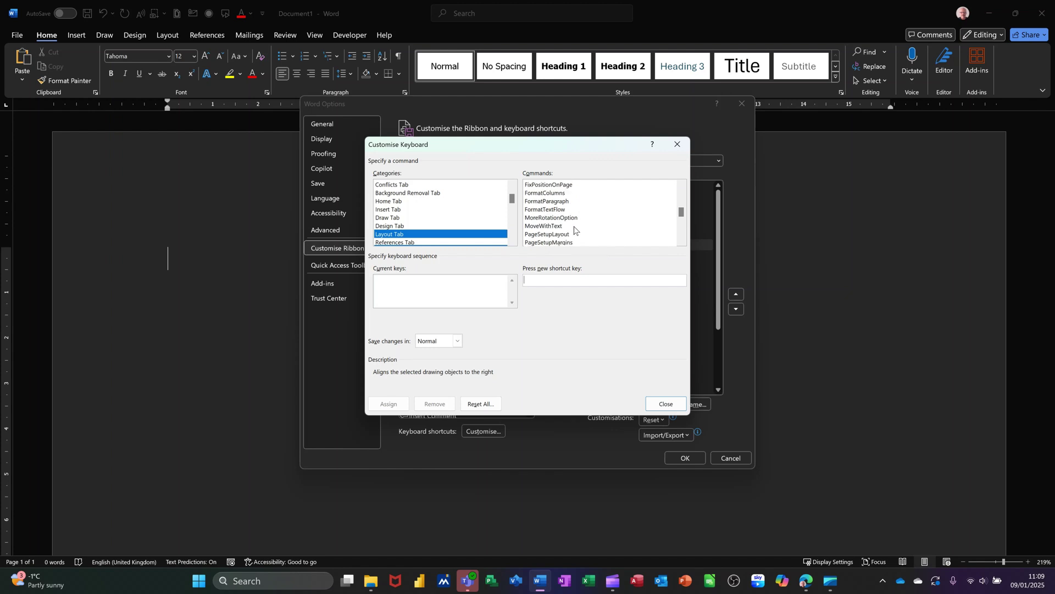
pyautogui.scroll(-1, 582, 228)
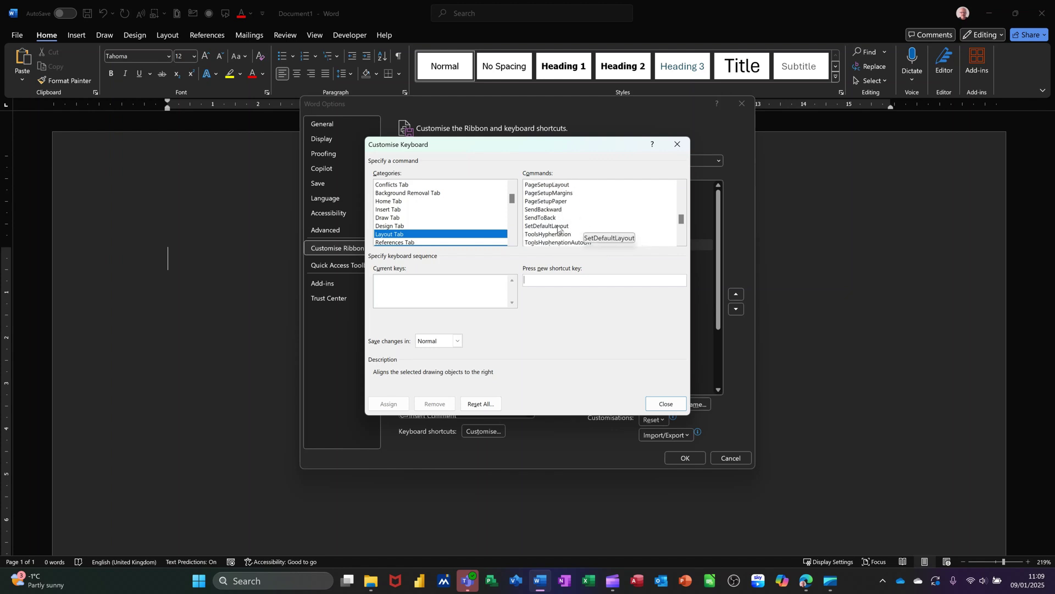
pyautogui.scroll(-3, 455, 236)
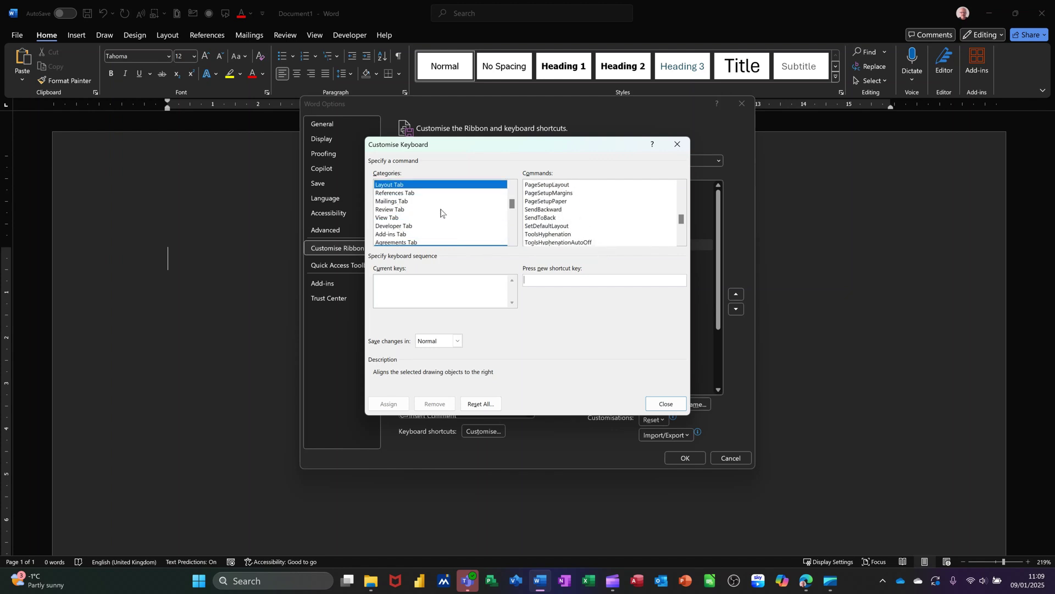
pyautogui.scroll(-2, 440, 210)
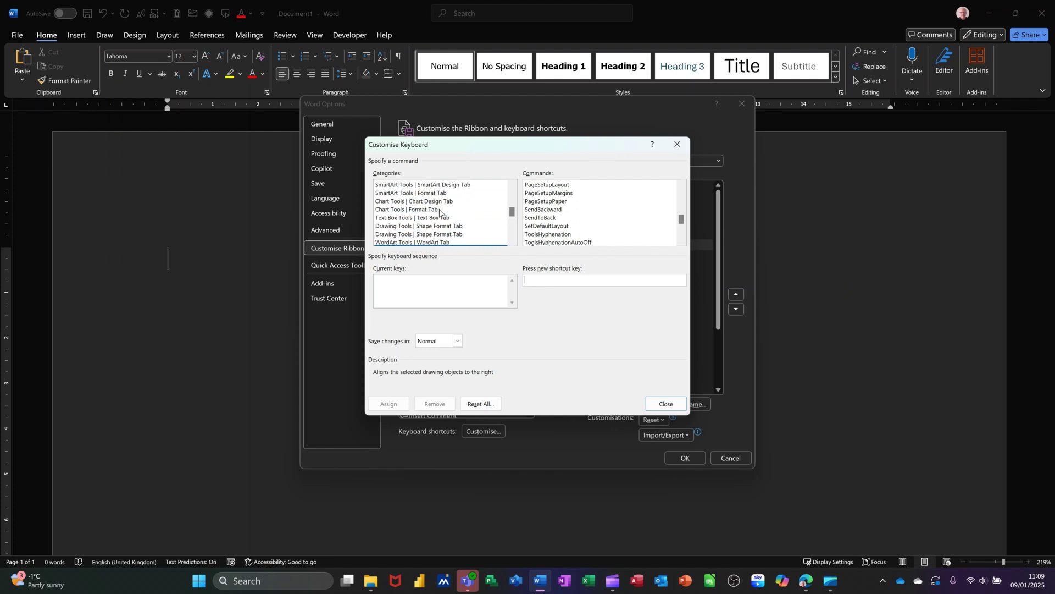
pyautogui.scroll(-3, 440, 211)
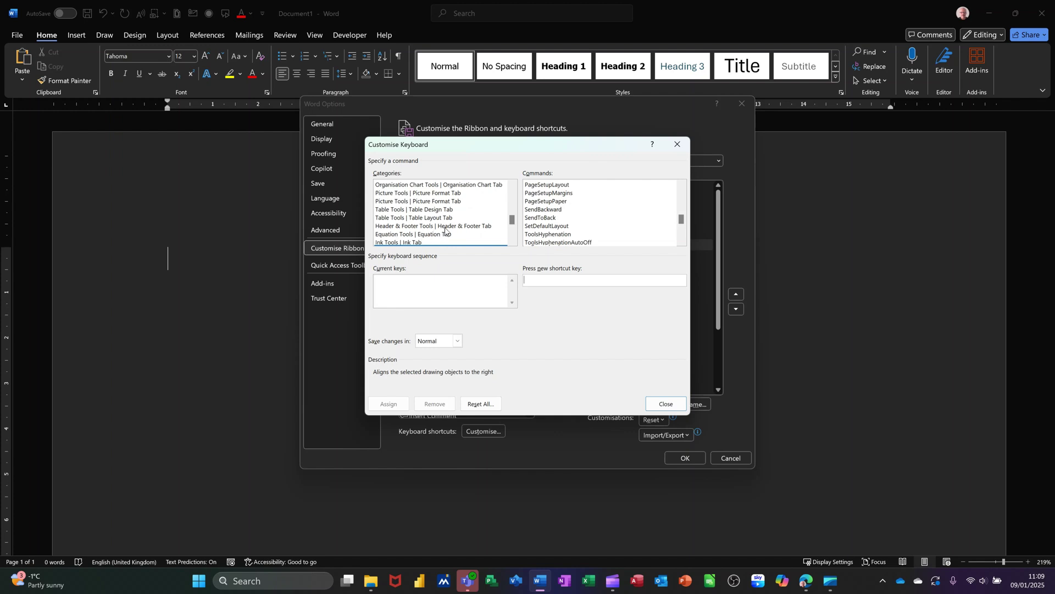
pyautogui.scroll(-2, 445, 231)
pyautogui.scroll(-1, 431, 236)
pyautogui.scroll(-1, 419, 239)
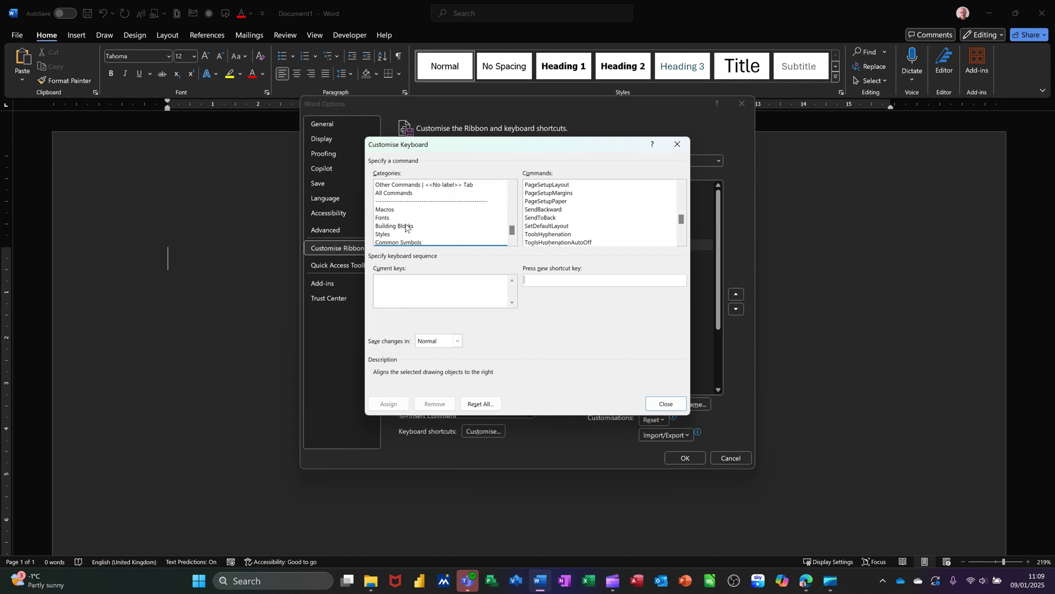
pyautogui.click(383, 235)
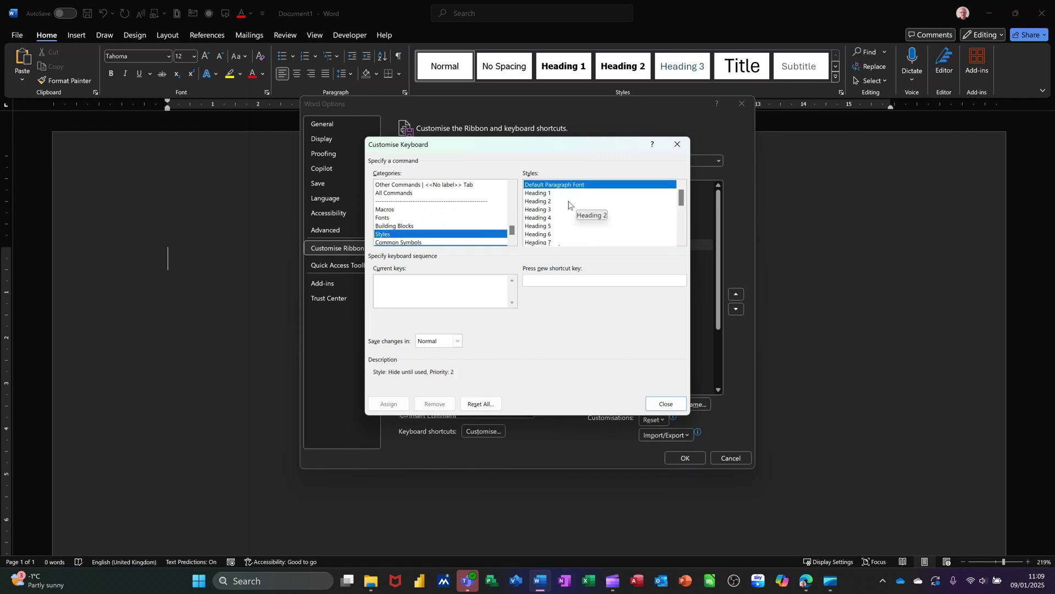
pyautogui.click(543, 201)
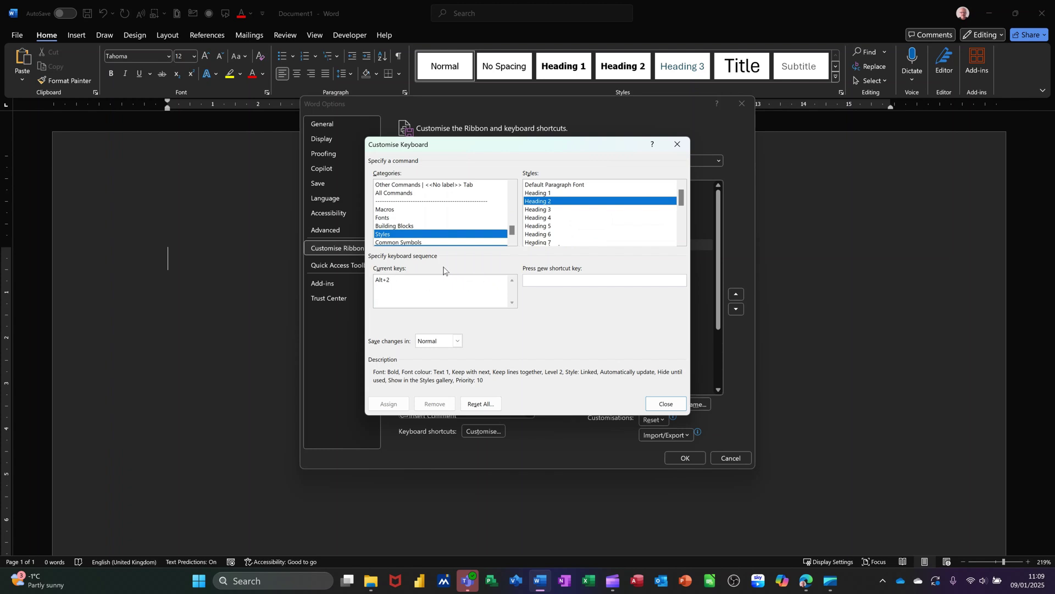
pyautogui.click(547, 196)
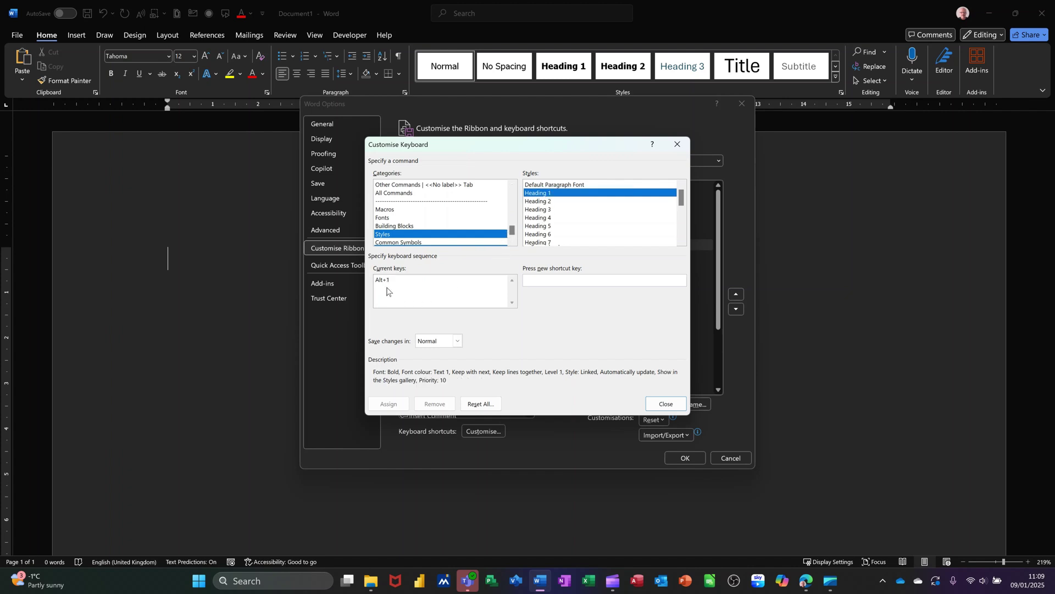
# Step: Assign Alt+3 as the shortcut for the Heading 3 style
pyautogui.click(536, 211)
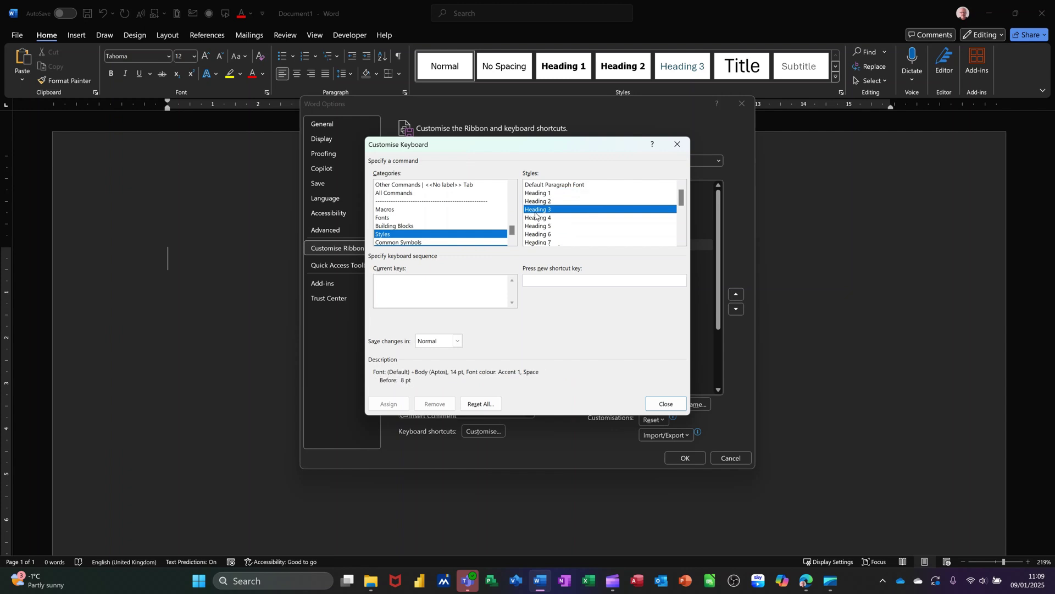
pyautogui.click(539, 282)
pyautogui.hotkey('alt', '3')
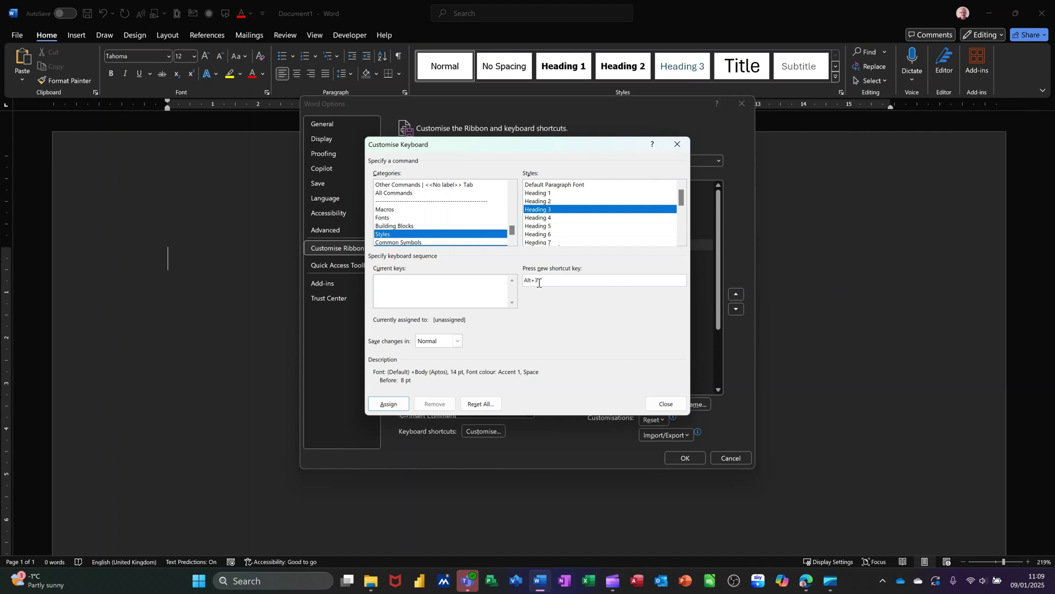
pyautogui.click(395, 407)
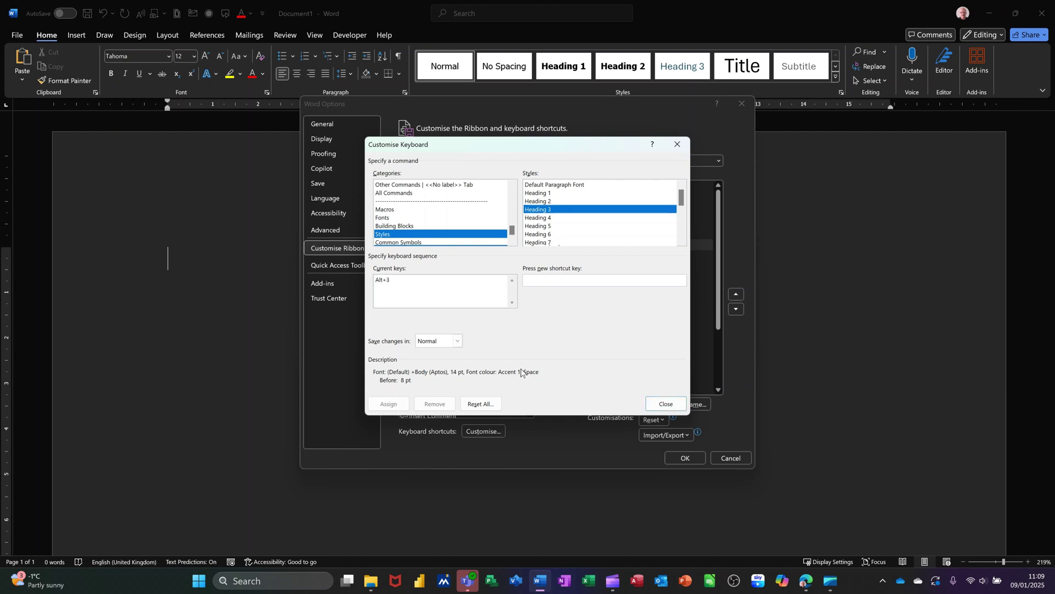
# Step: Close the keyboard and options dialogs, insert =rand() sample text, and click into its first paragraph
pyautogui.click(655, 404)
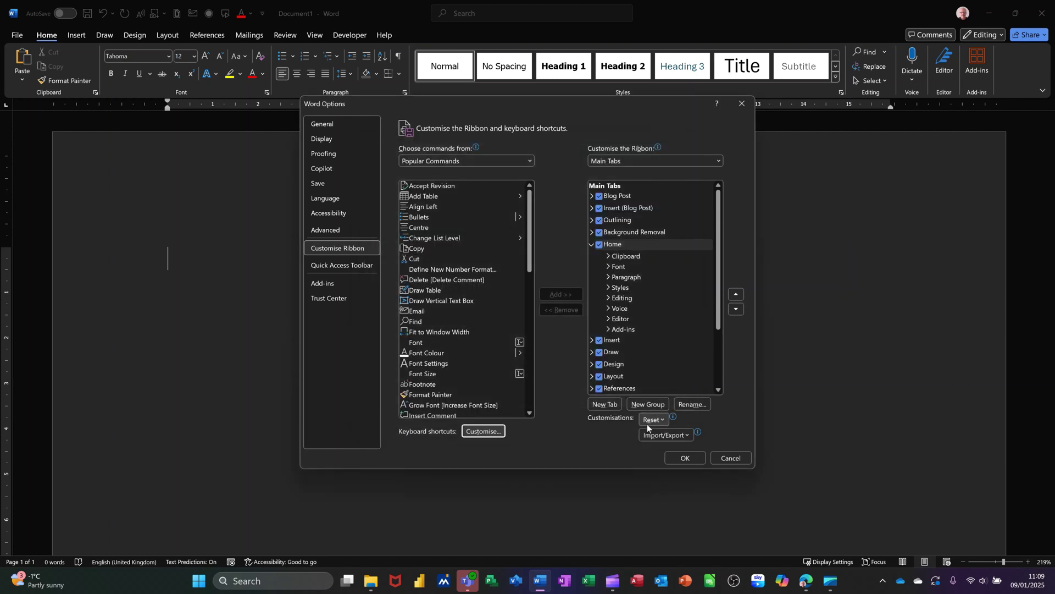
pyautogui.click(684, 459)
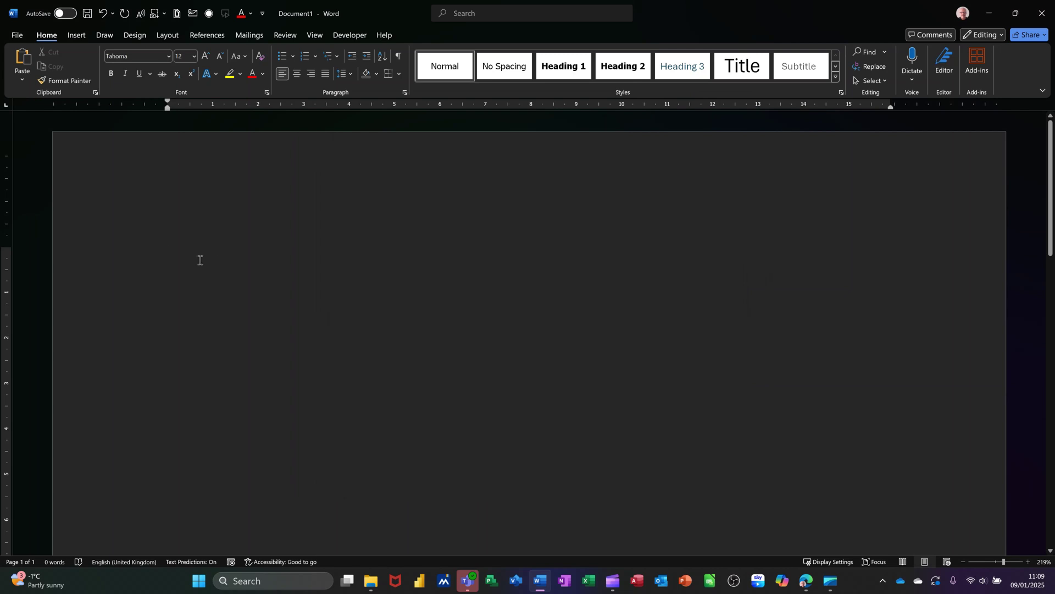
pyautogui.write('=ra')
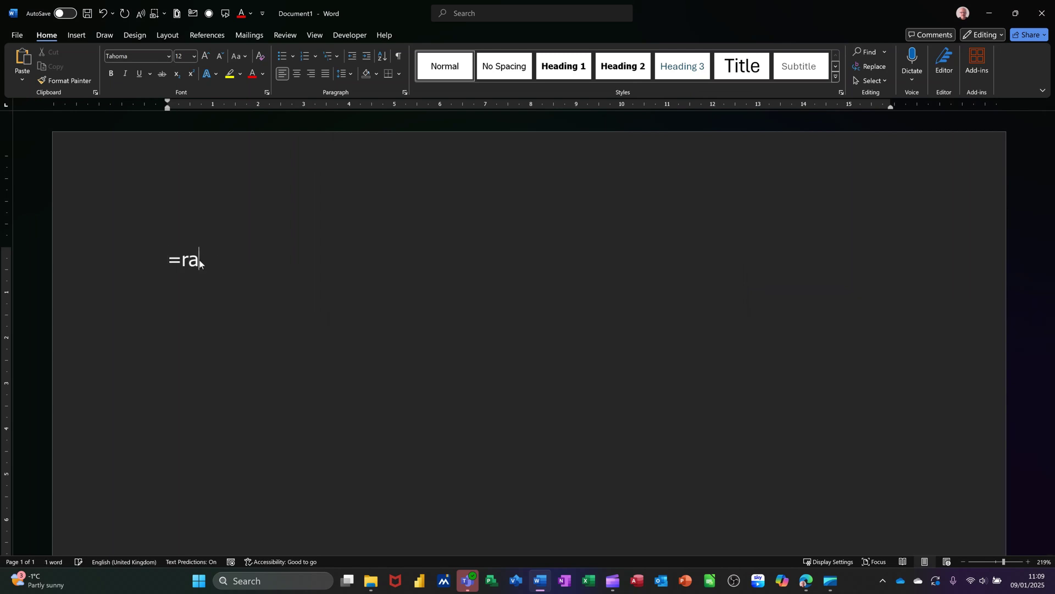
pyautogui.write('nd()')
pyautogui.press('Return')
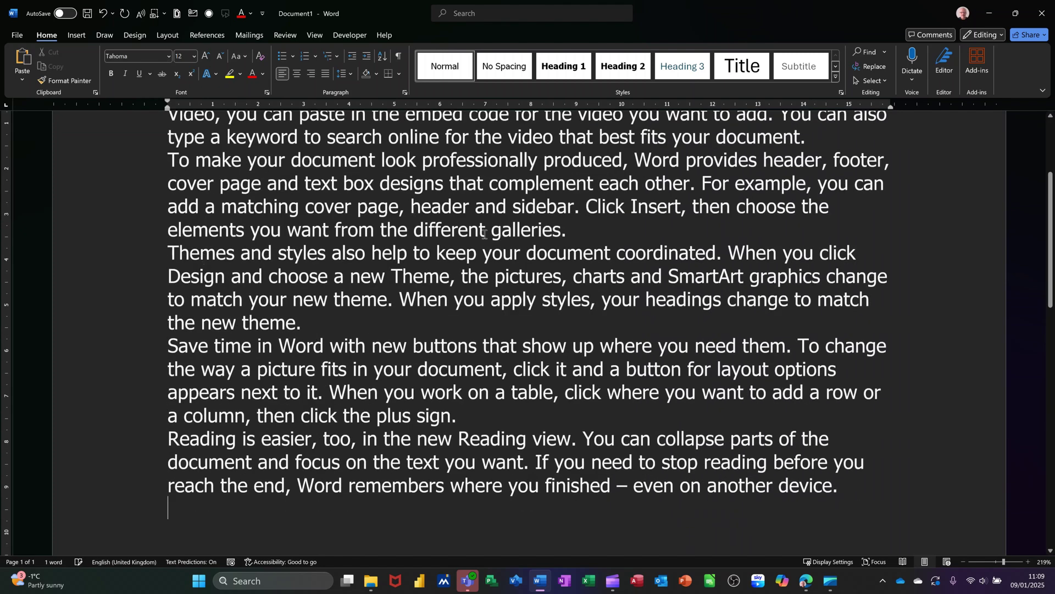
pyautogui.scroll(3, 460, 269)
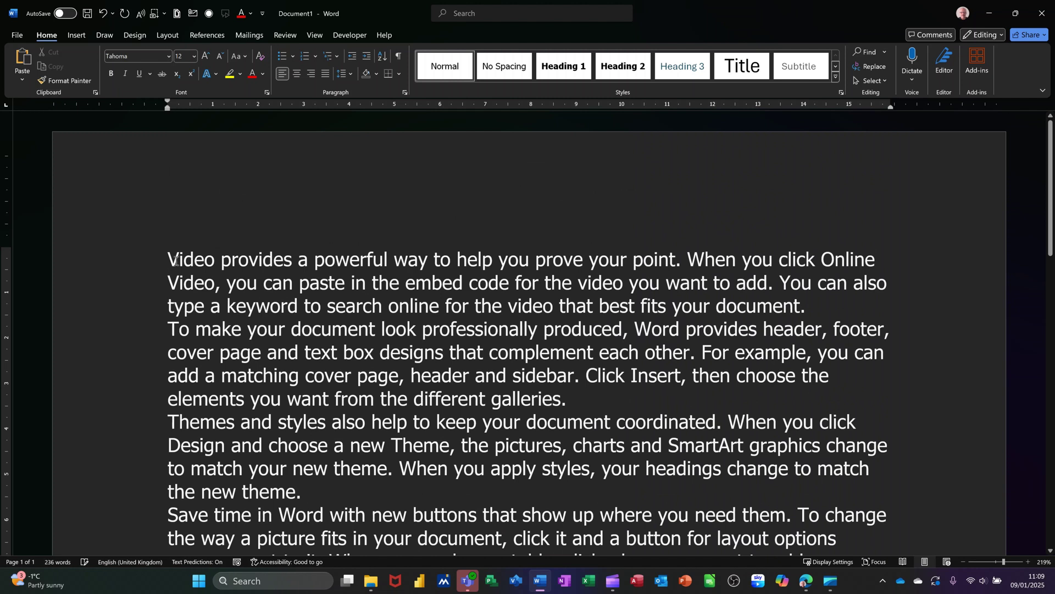
pyautogui.click(186, 260)
# Step: Add a box border around the first paragraph
pyautogui.hotkey('alt', 'h')
pyautogui.press('b')
pyautogui.press('o')
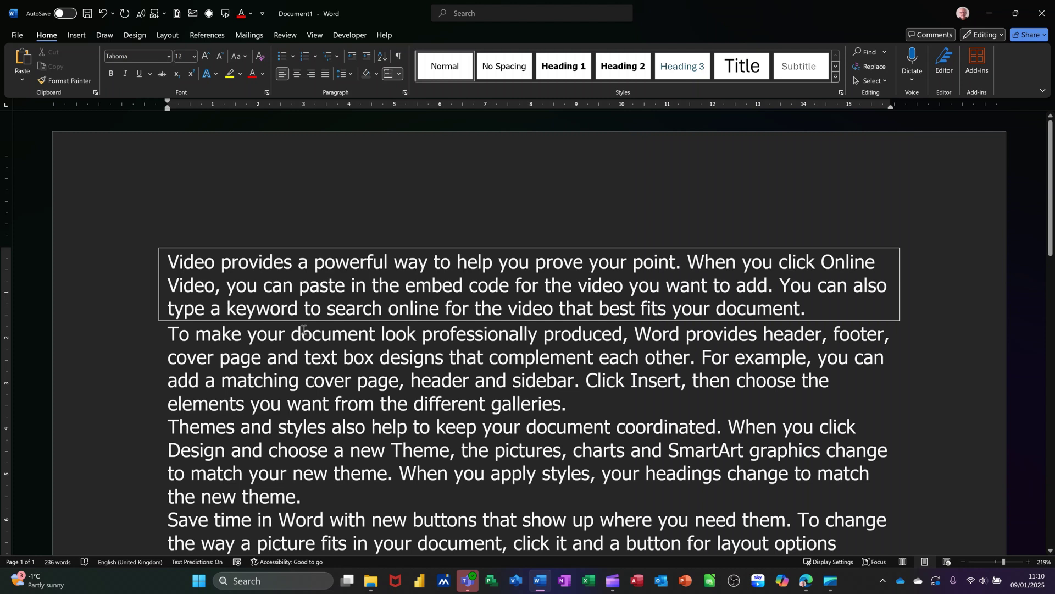
# Step: Add blank lines after 'galleries.', split 'Themes' onto its own line, and select it
pyautogui.click(608, 408)
pyautogui.press('Return')
pyautogui.press('Return')
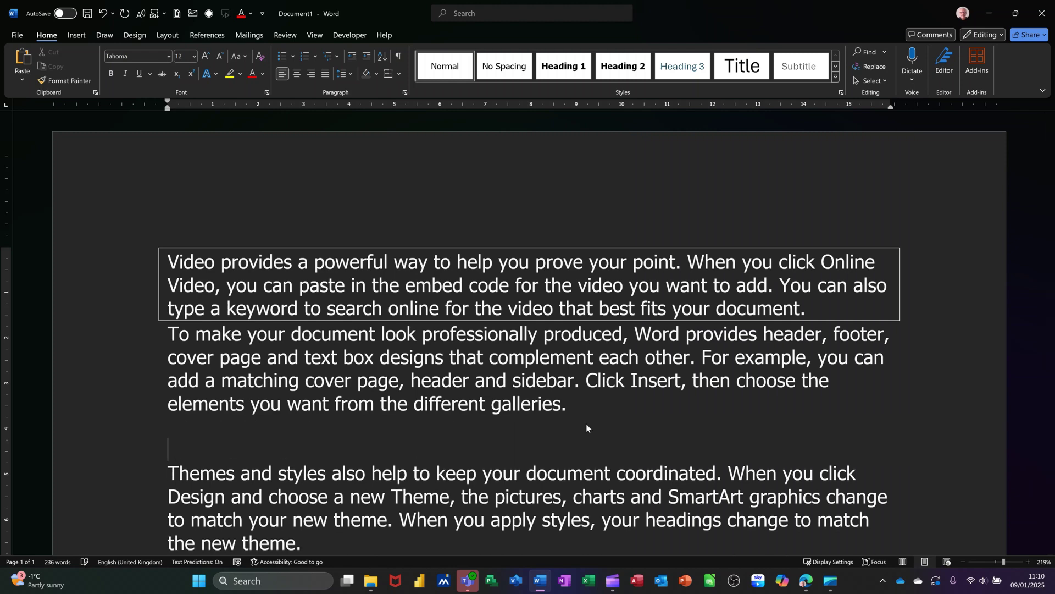
pyautogui.click(237, 475)
pyautogui.press('Return')
pyautogui.press('Return')
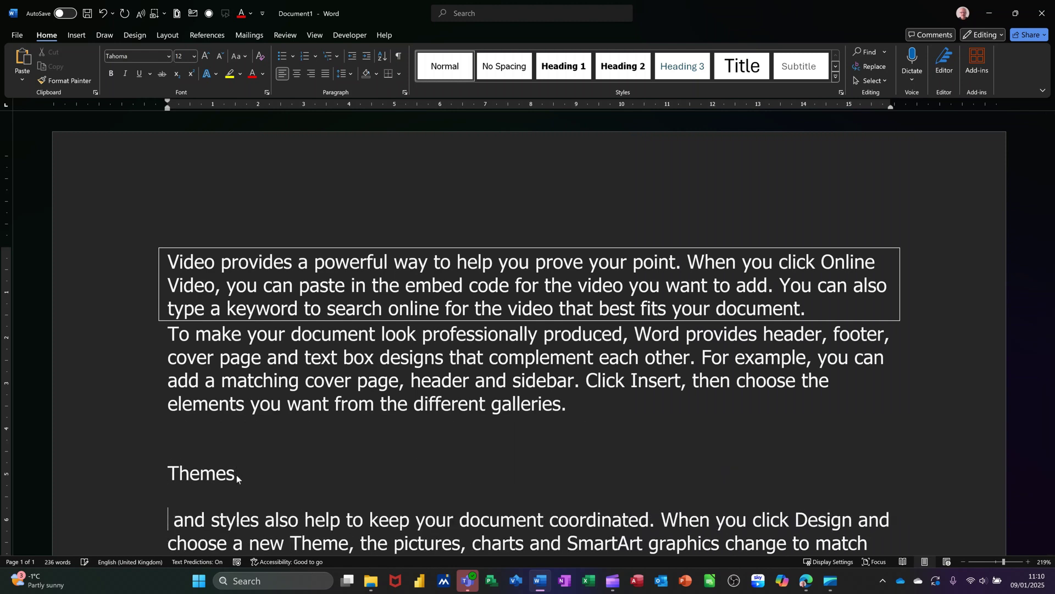
pyautogui.click(130, 474)
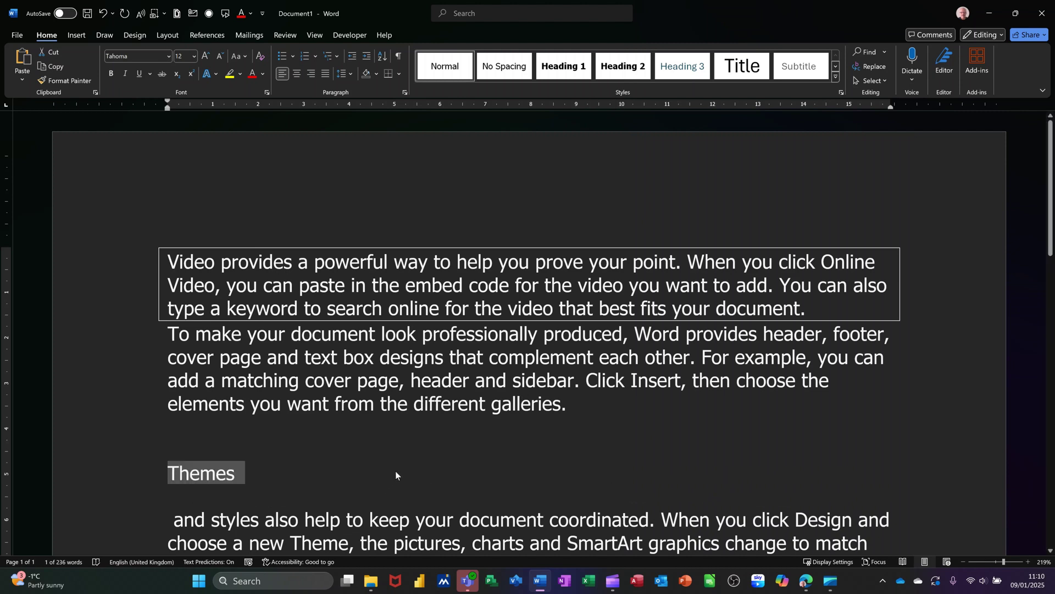
# Step: Style the Themes line as Heading 2, then collapse and re-expand its content
pyautogui.hotkey('ctrl', 'alt', '2')
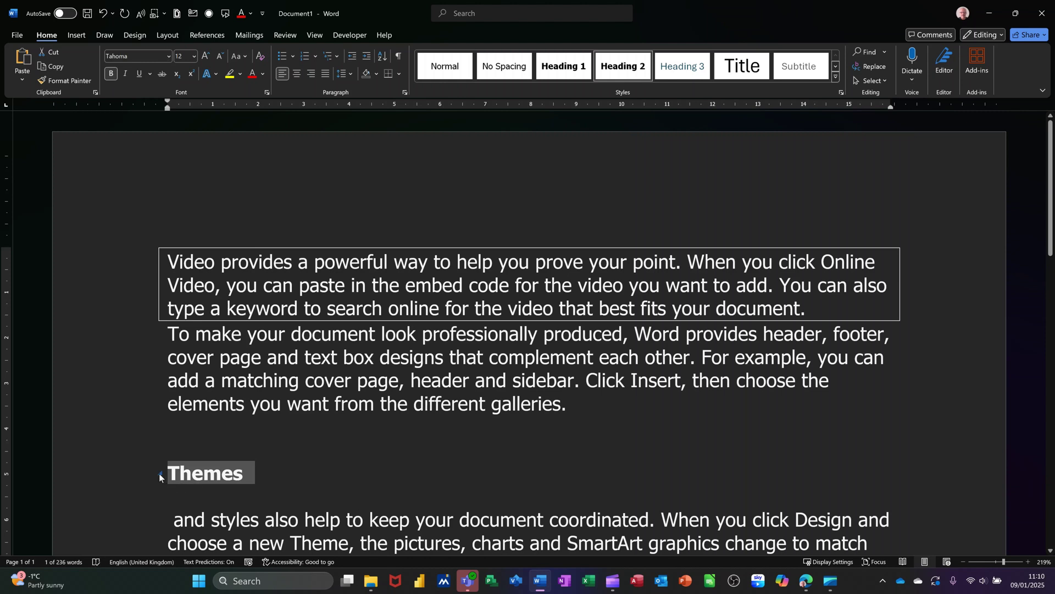
pyautogui.click(159, 473)
pyautogui.click(160, 473)
# Step: Try Heading 3 on Themes, then return it to Heading 2
pyautogui.scroll(-3, 402, 441)
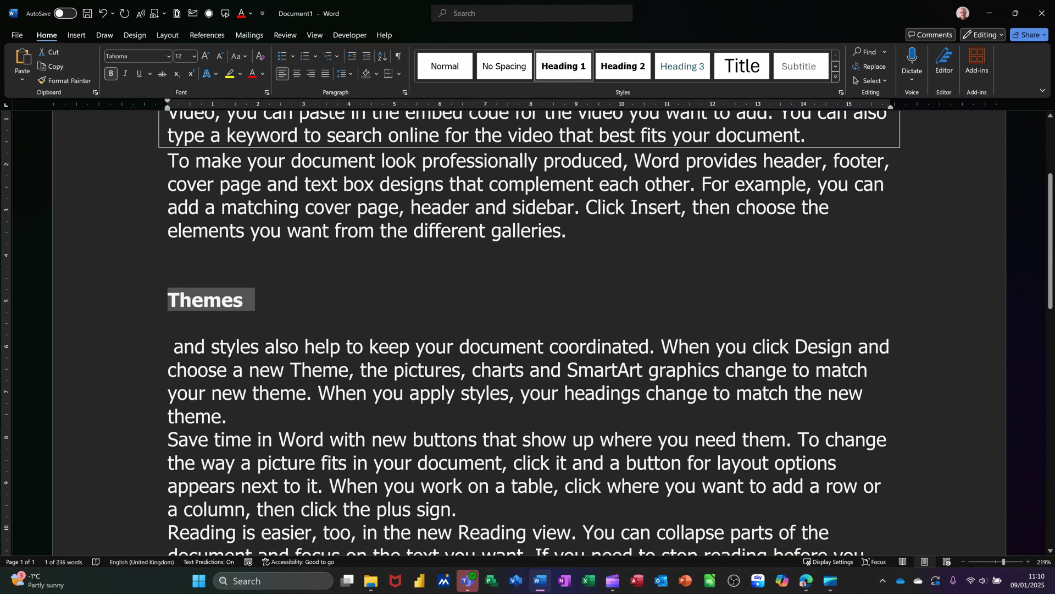
pyautogui.moveTo(142, 306)
pyautogui.hotkey('ctrl', 'alt', '3')
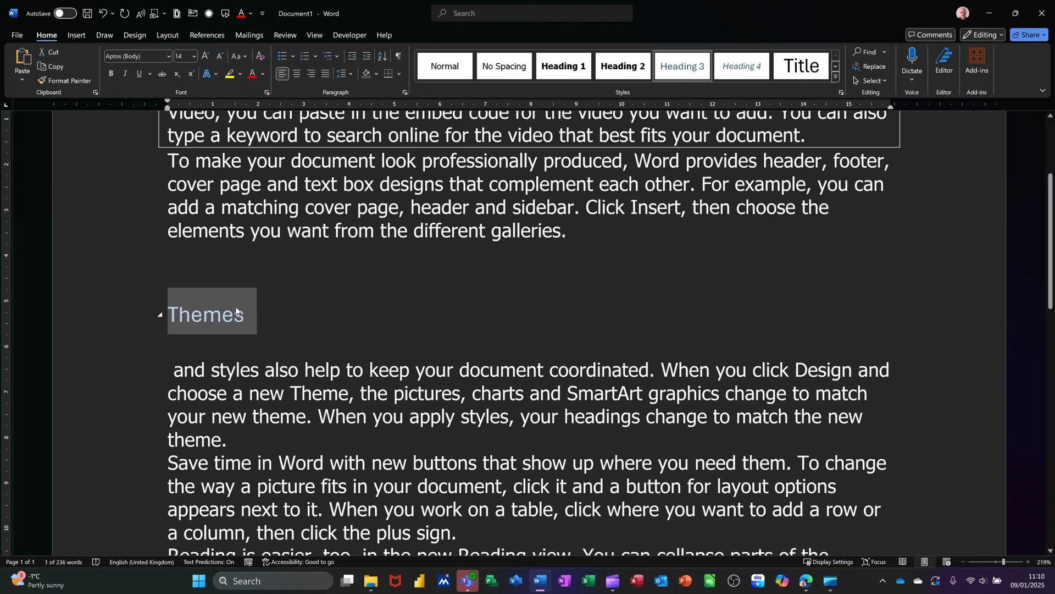
pyautogui.hotkey('ctrl', 'alt', '2')
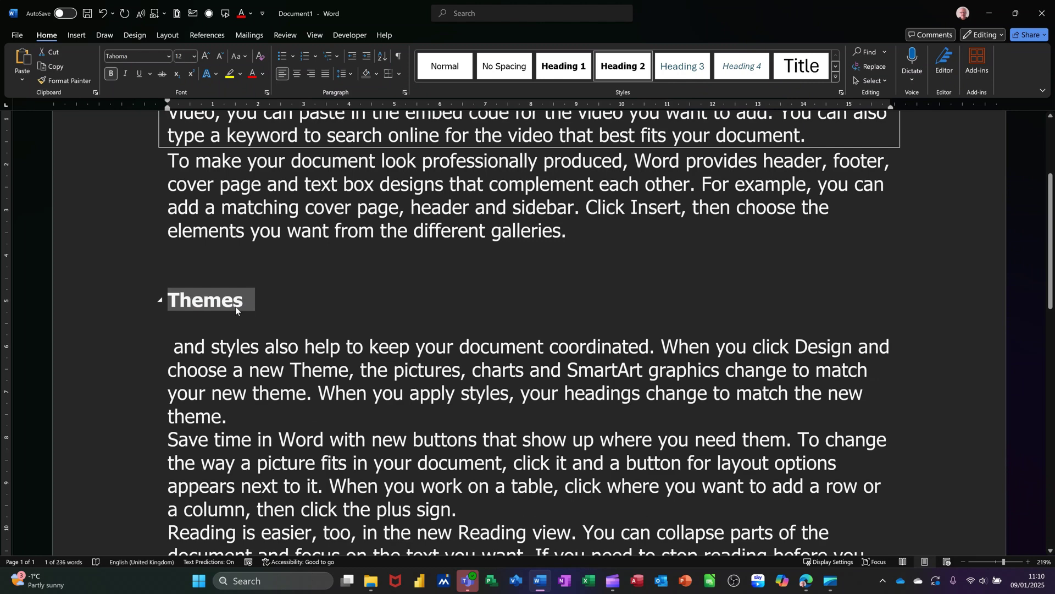
pyautogui.scroll(-3, 430, 300)
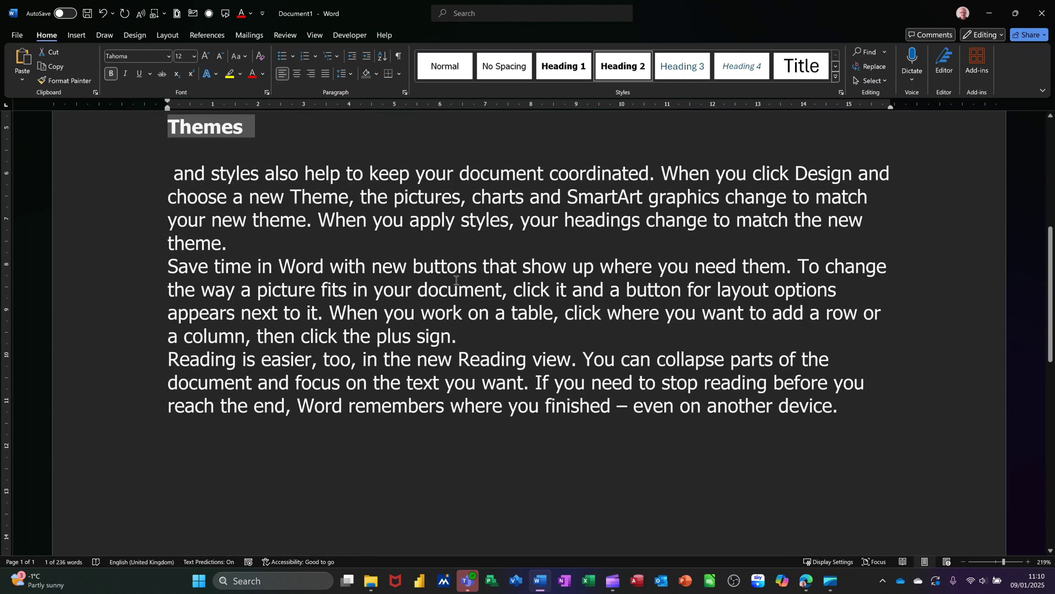